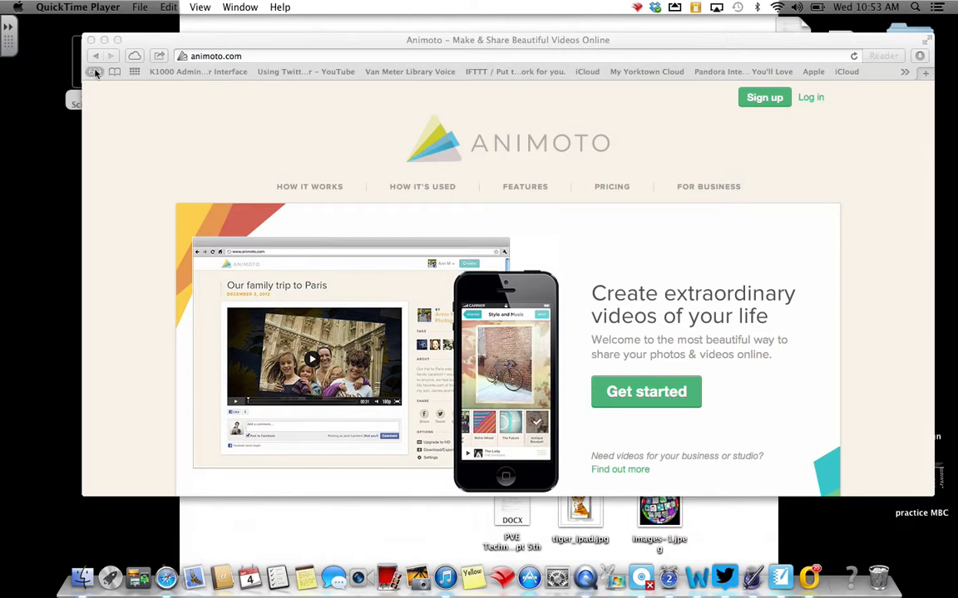
Log in to the Animoto account with its e-mail address and password, declining to save the password in the browser.
click(816, 100)
click(816, 100)
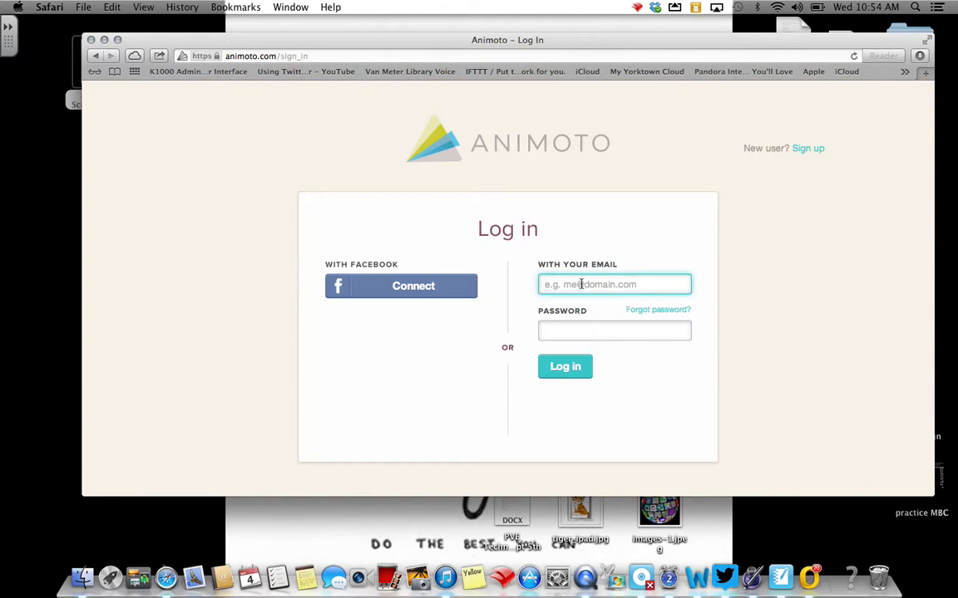
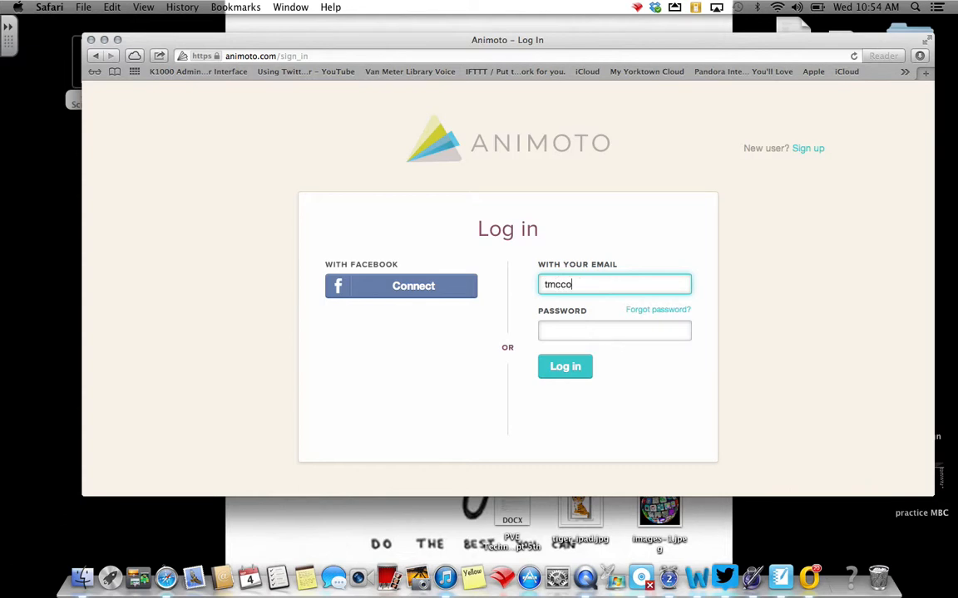
key(Tab)
text(••••••)
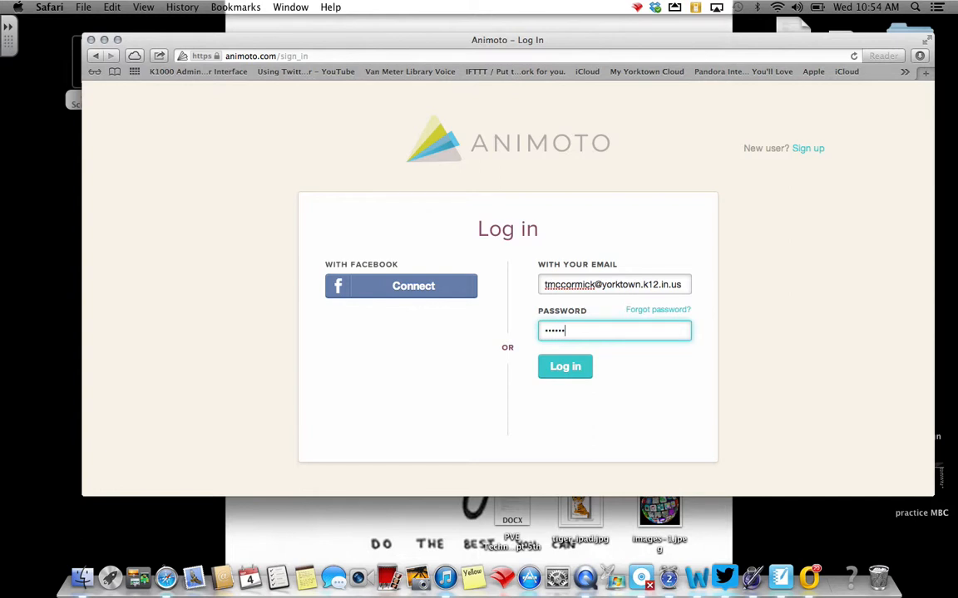
click(574, 364)
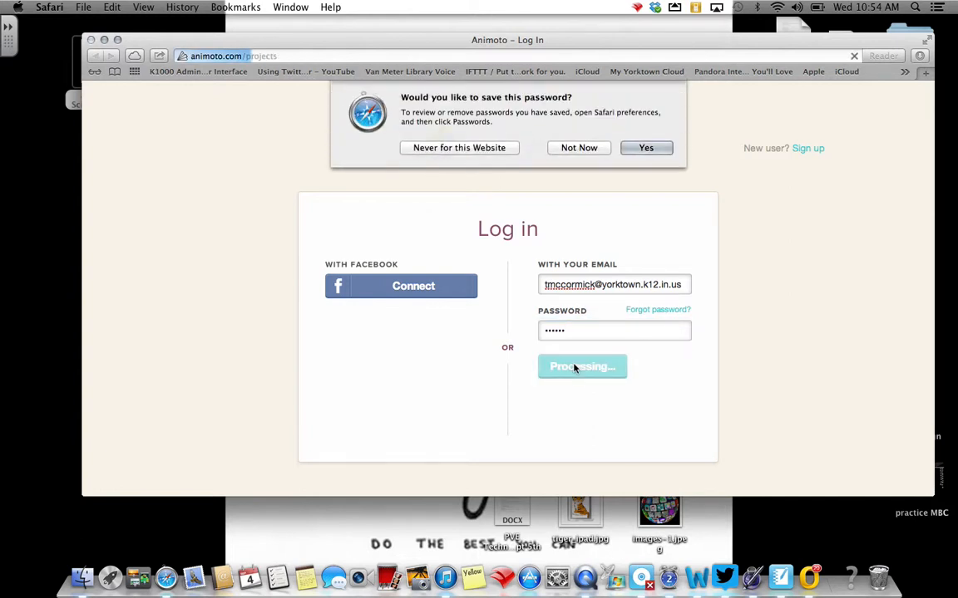
click(573, 148)
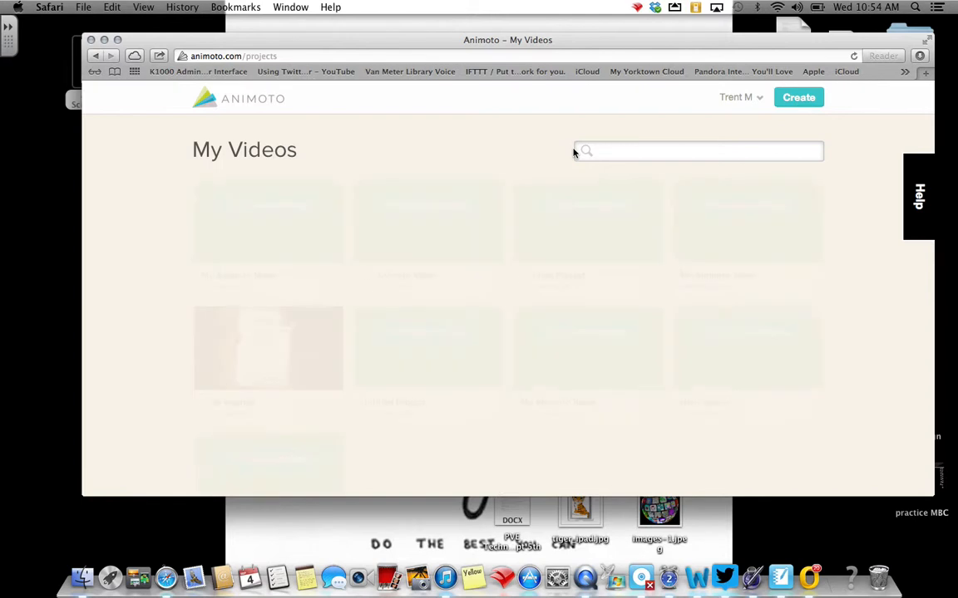
Create a new video project using the Retro Wheel style.
click(736, 98)
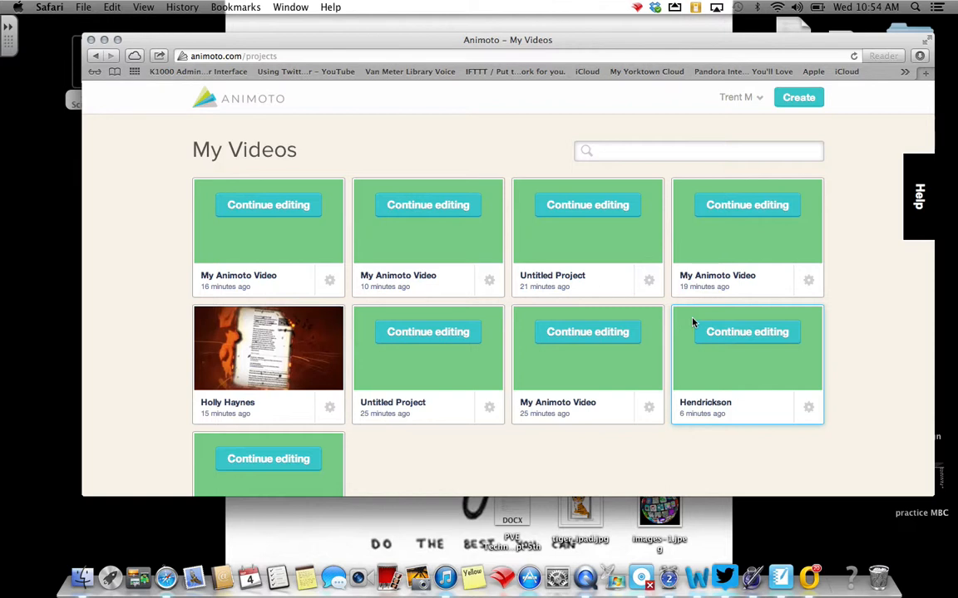
click(801, 98)
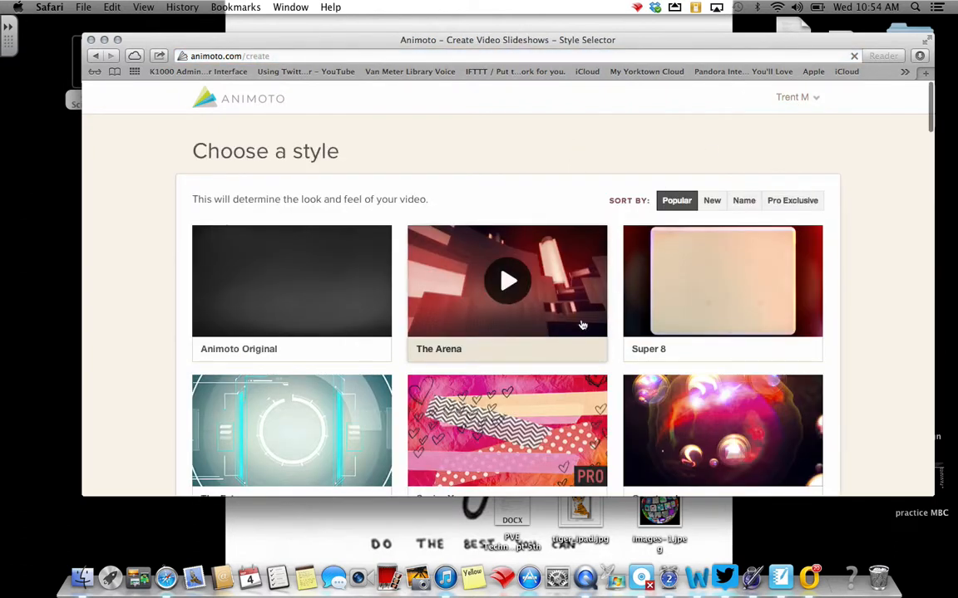
scroll(582, 325, down, 2)
scroll(583, 325, down, 1)
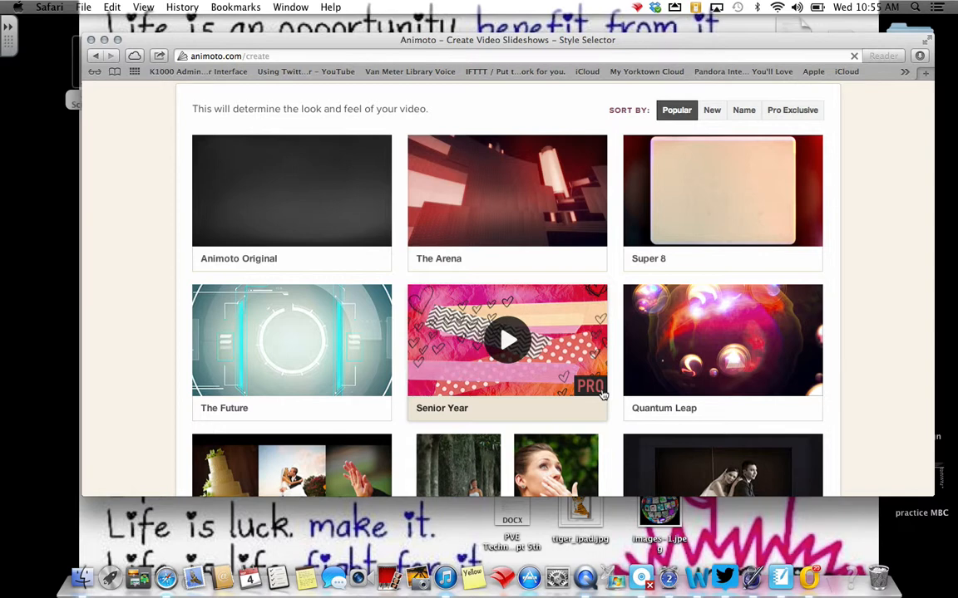
scroll(602, 395, down, 5)
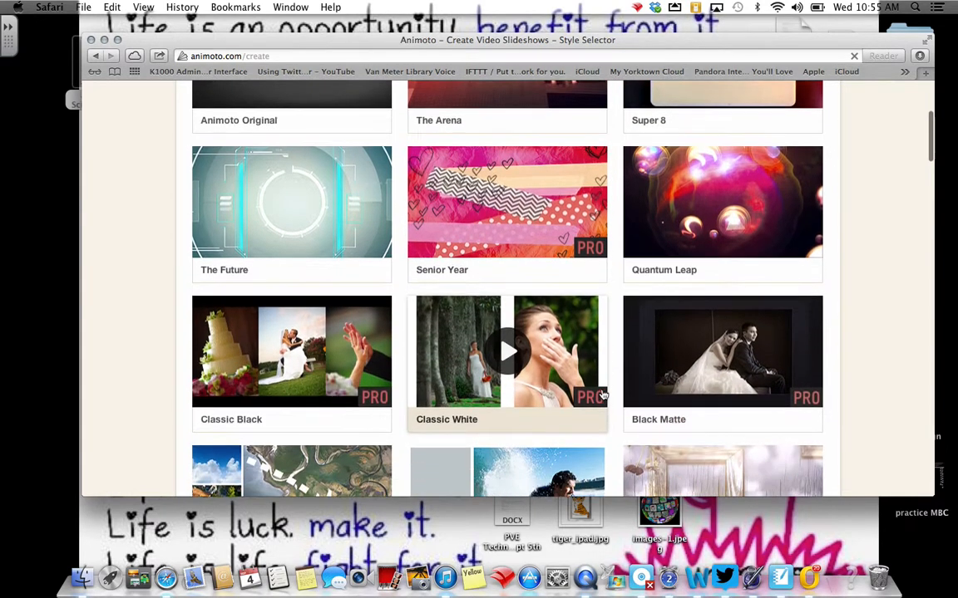
scroll(602, 394, down, 2)
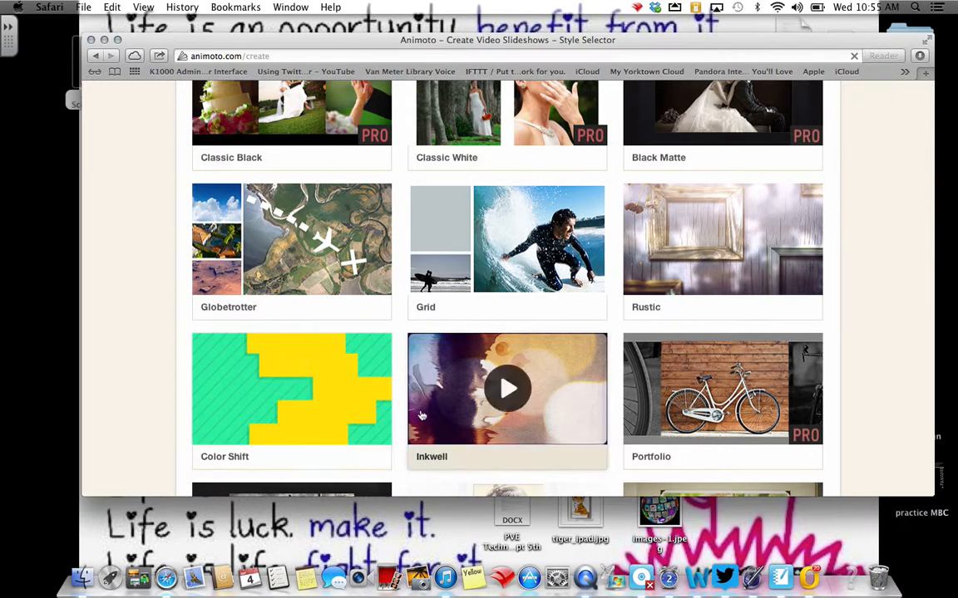
scroll(424, 406, down, 2)
scroll(425, 407, down, 8)
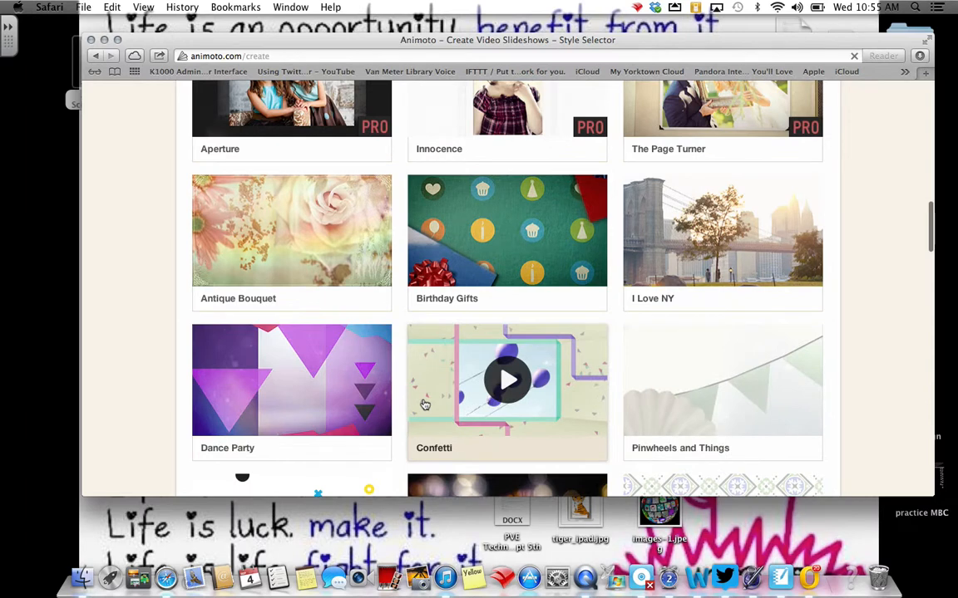
scroll(424, 405, down, 5)
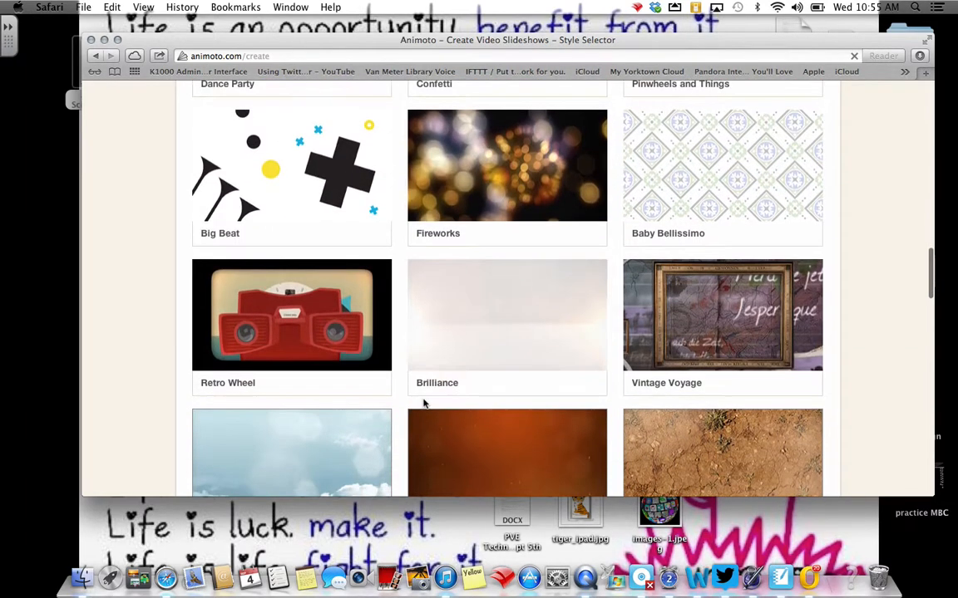
mouse_move(341, 337)
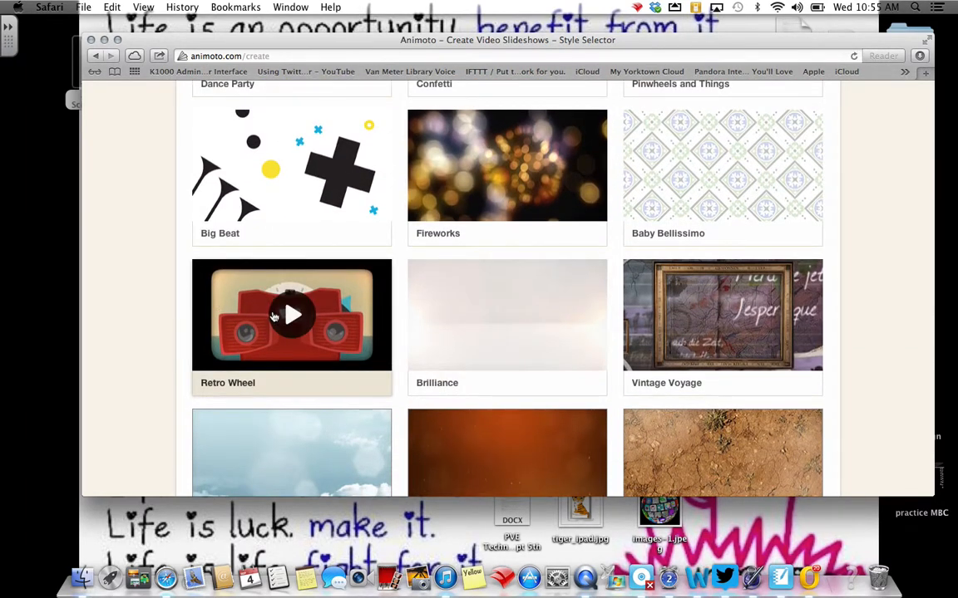
click(339, 341)
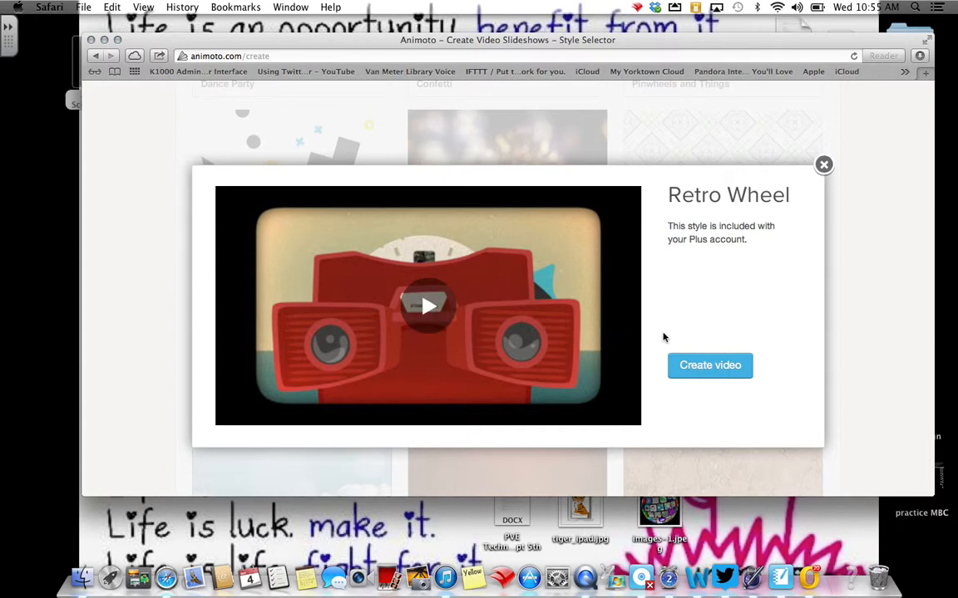
click(709, 369)
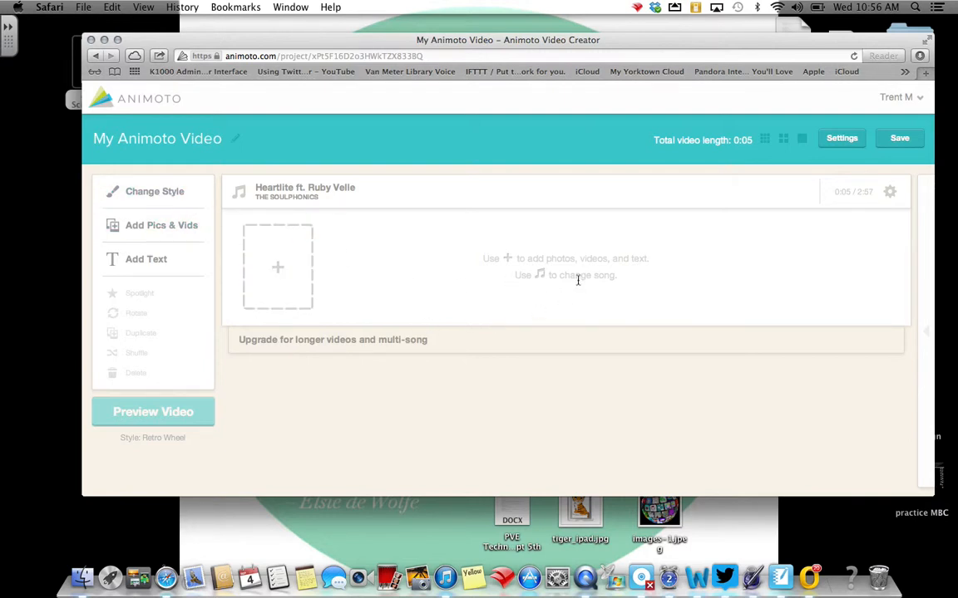
Preview the song LIFE by Beckah Shae from the Most Popular Songs and set it as the video's music.
click(294, 191)
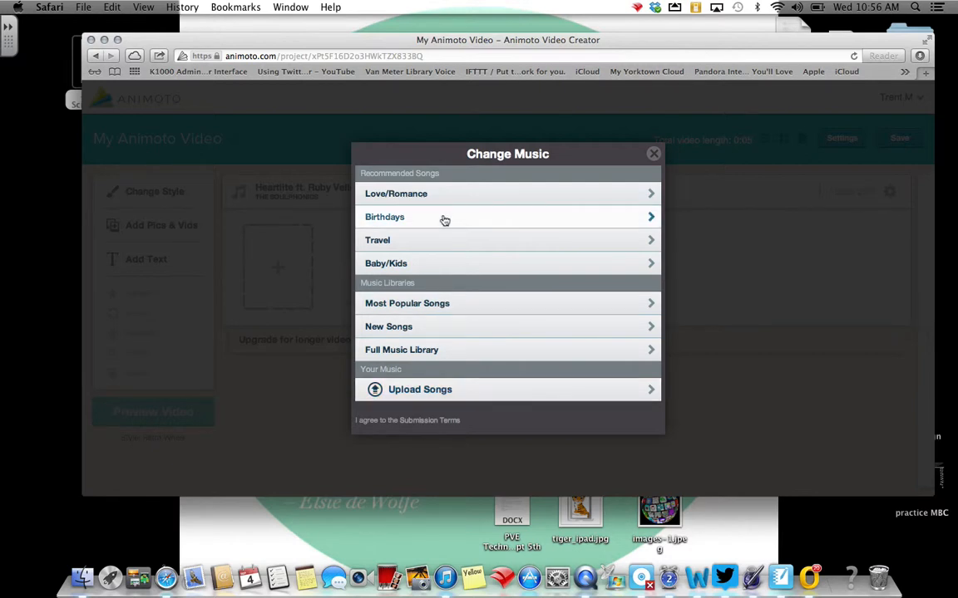
click(445, 306)
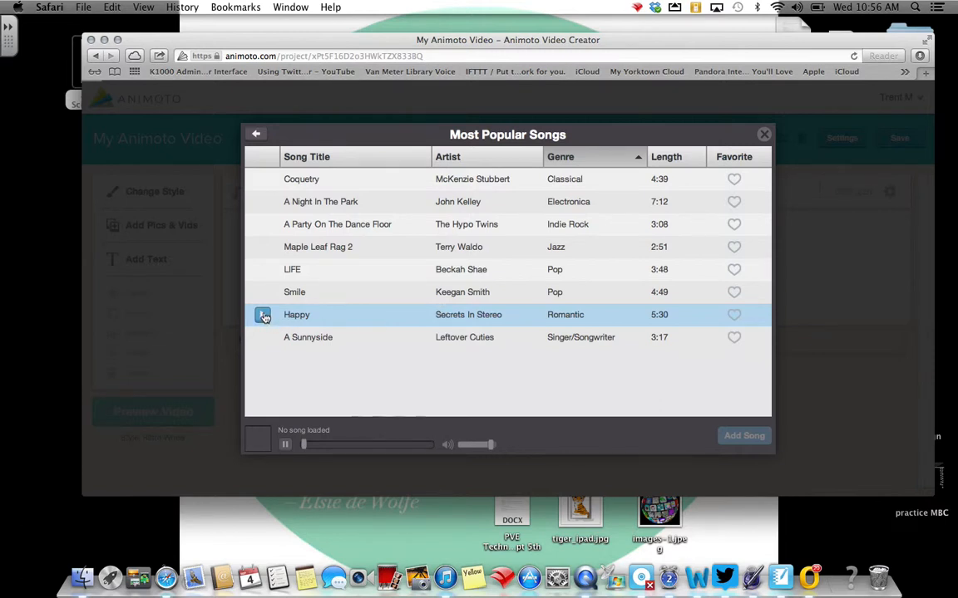
click(263, 269)
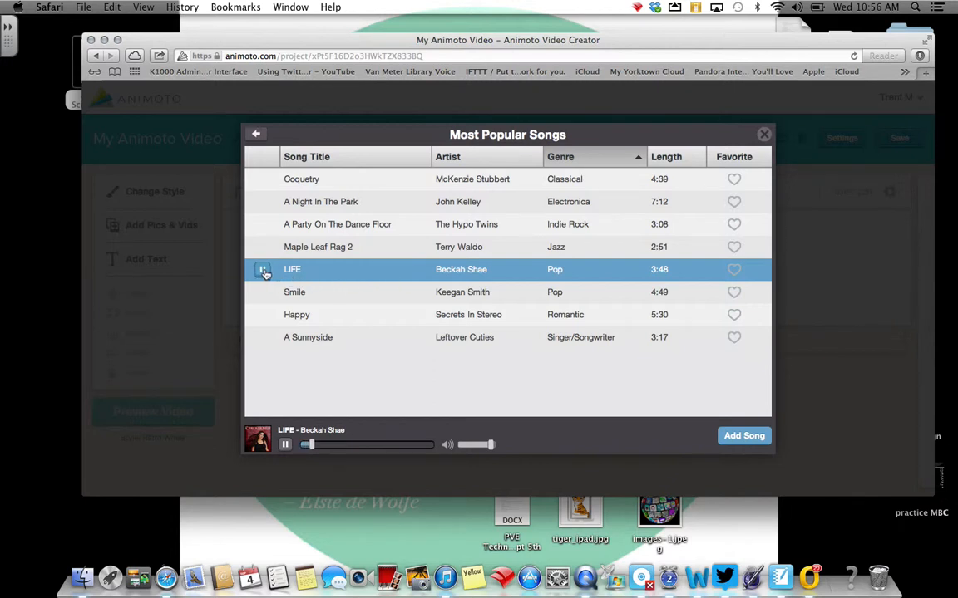
click(263, 272)
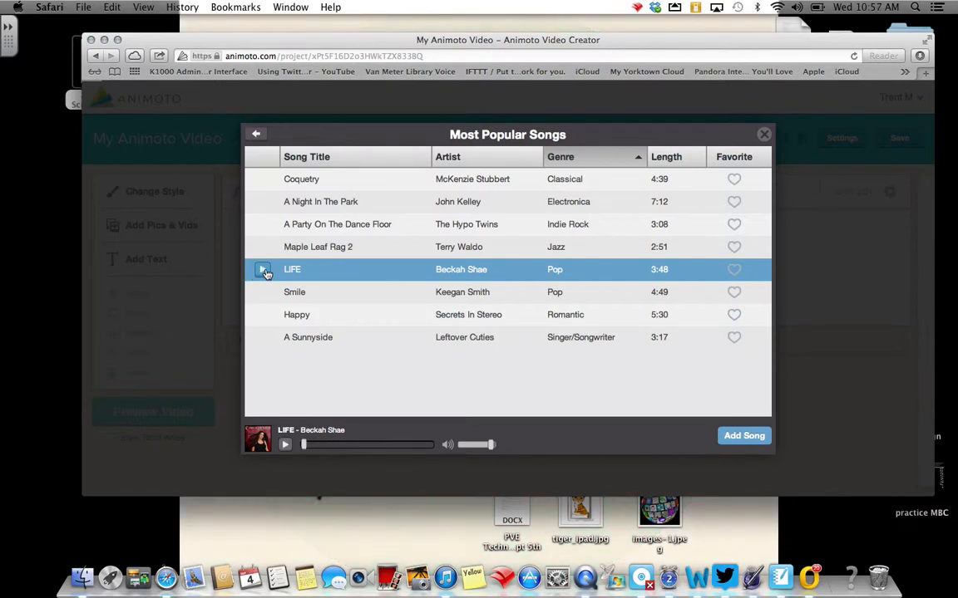
click(735, 438)
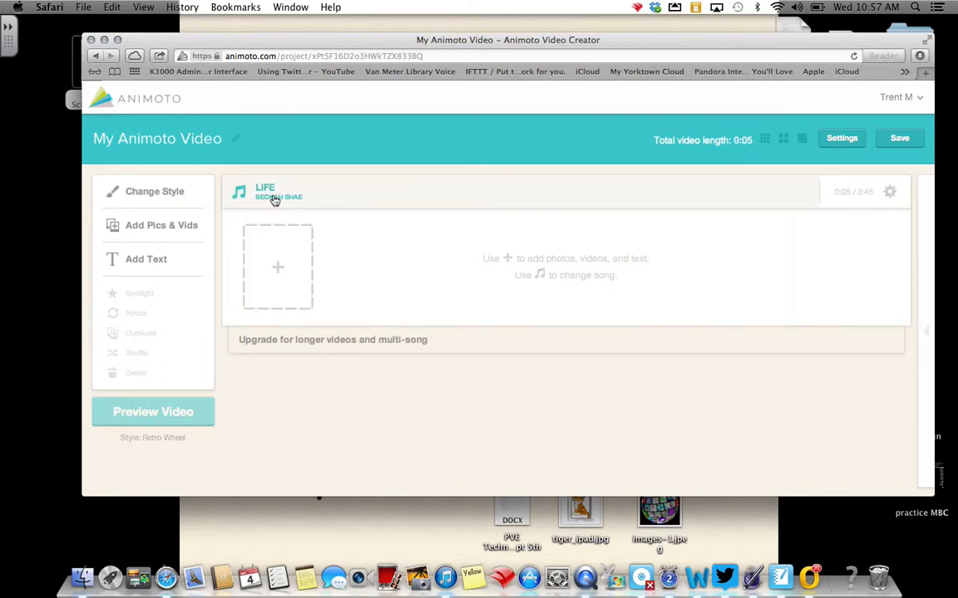
Upload Unknown.jpeg from the Animoto Pics folder on the computer as the video's first picture.
click(141, 232)
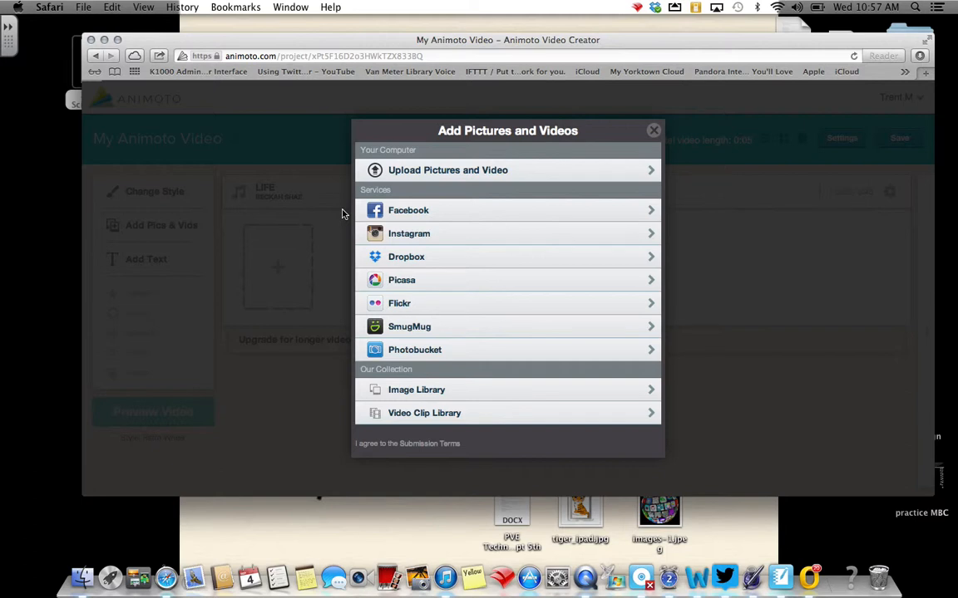
click(448, 174)
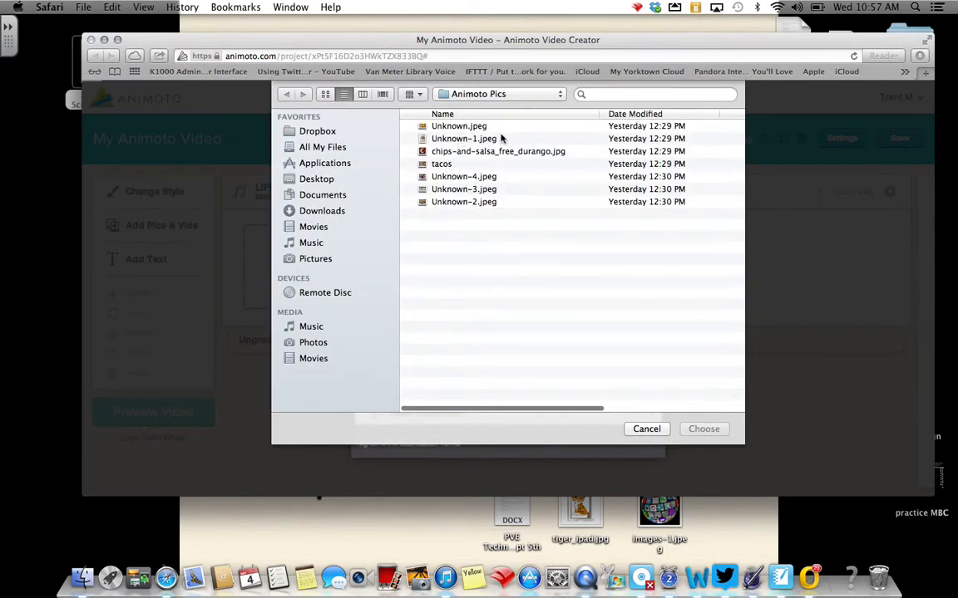
click(477, 129)
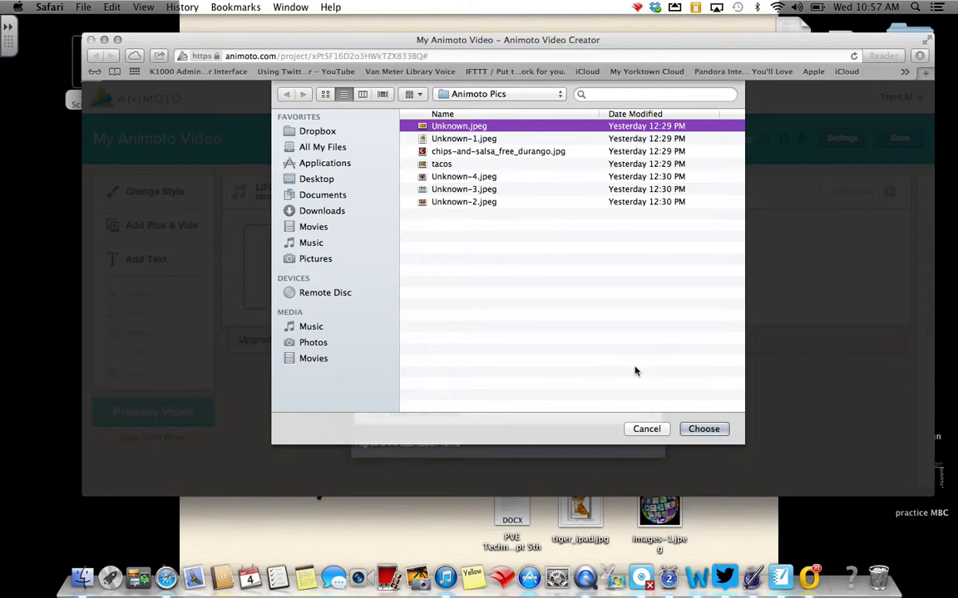
click(704, 430)
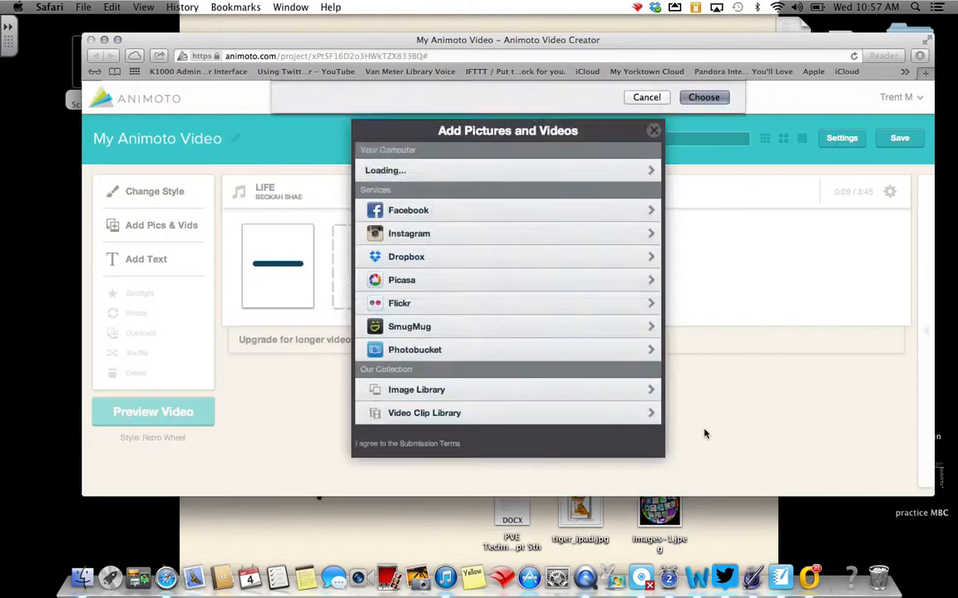
Upload Unknown-1.jpeg from the Animoto Pics folder as the second picture in the video.
click(367, 266)
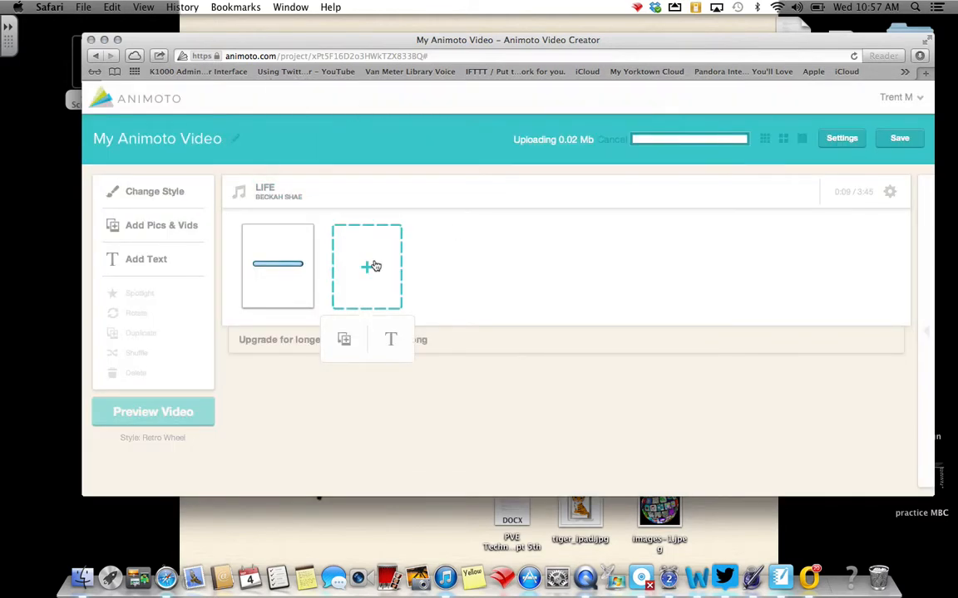
click(343, 340)
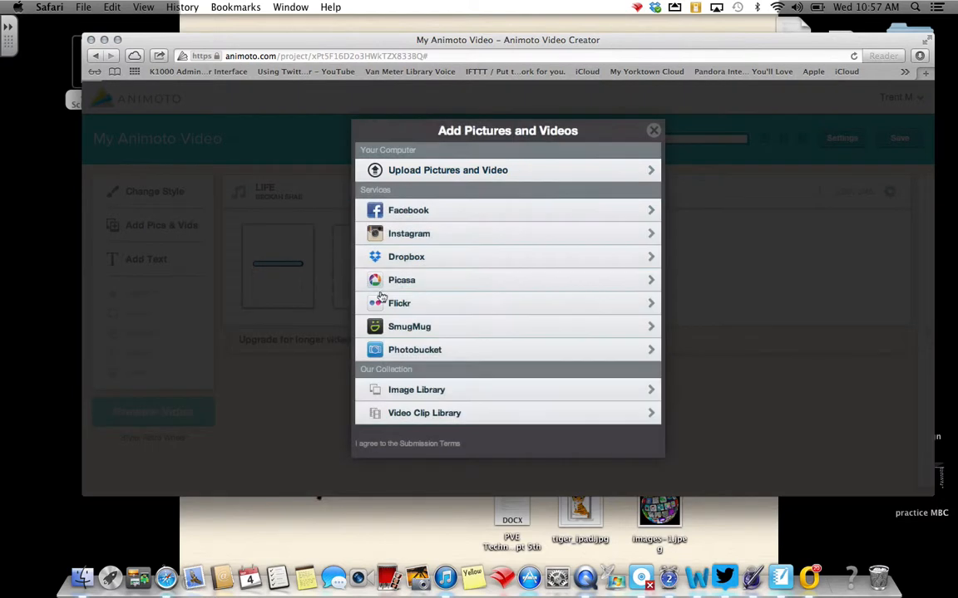
click(429, 173)
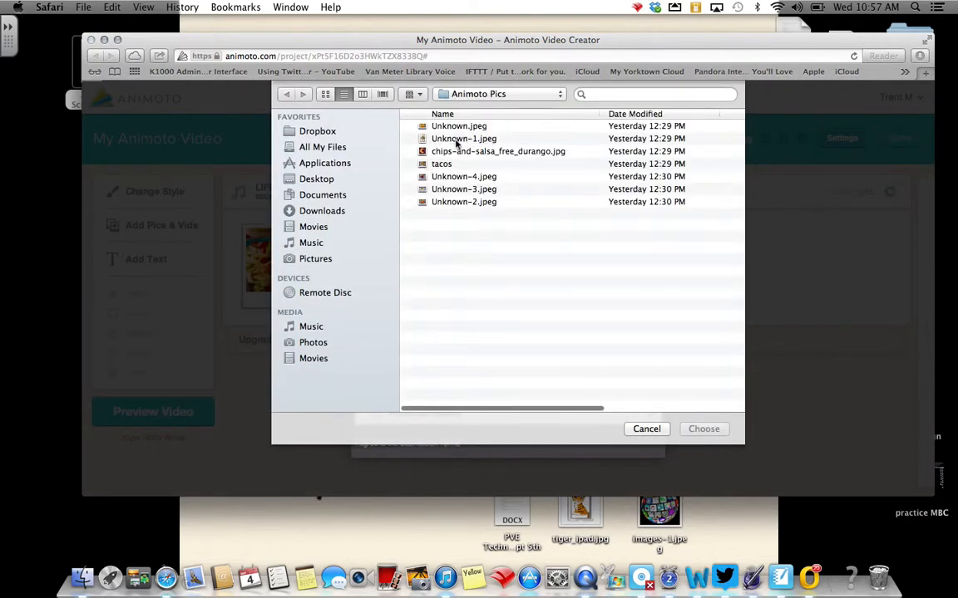
click(456, 141)
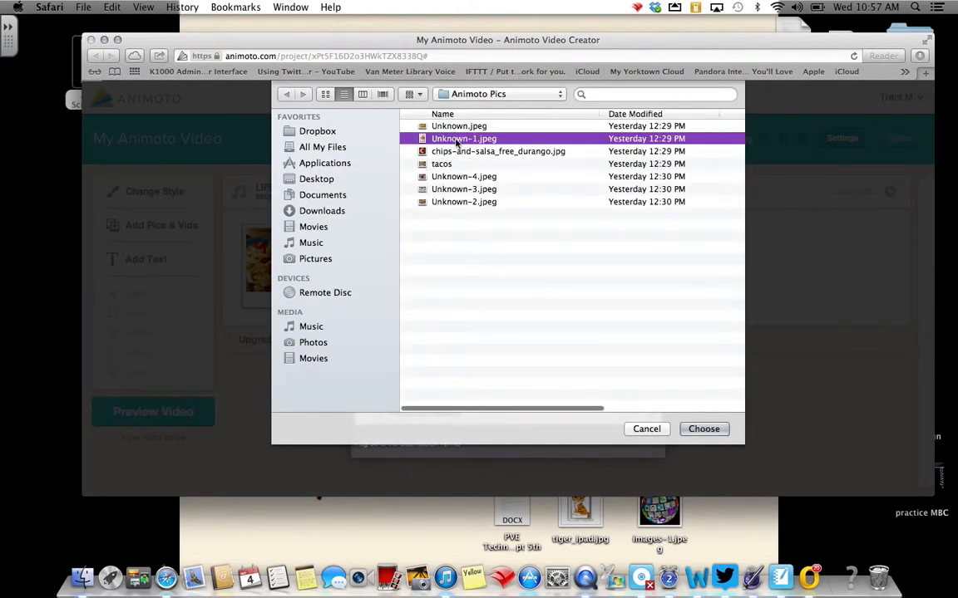
click(718, 430)
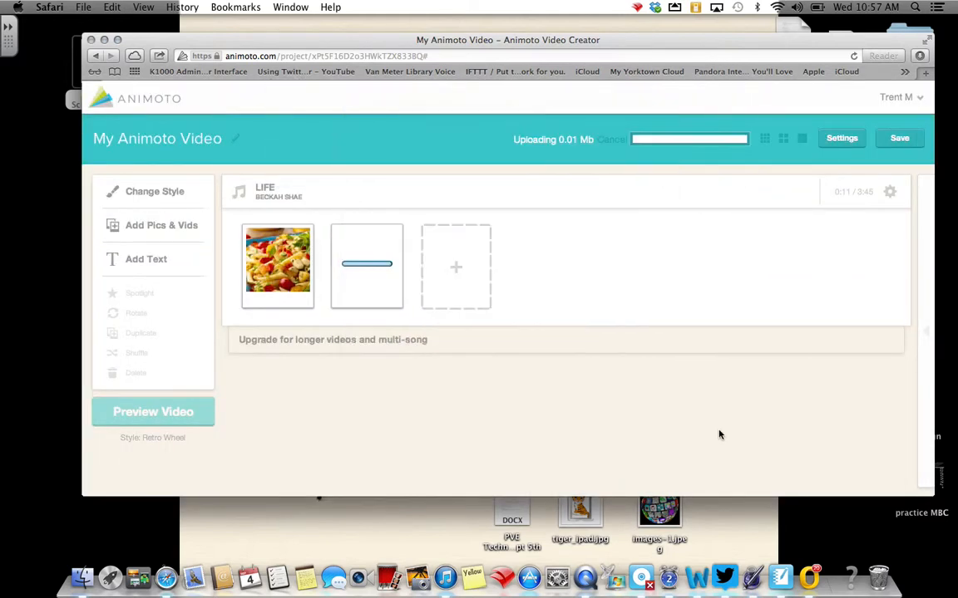
Upload chips-and-salsa_free_durango.jpg from the Animoto Pics folder as the third picture in the video.
click(462, 269)
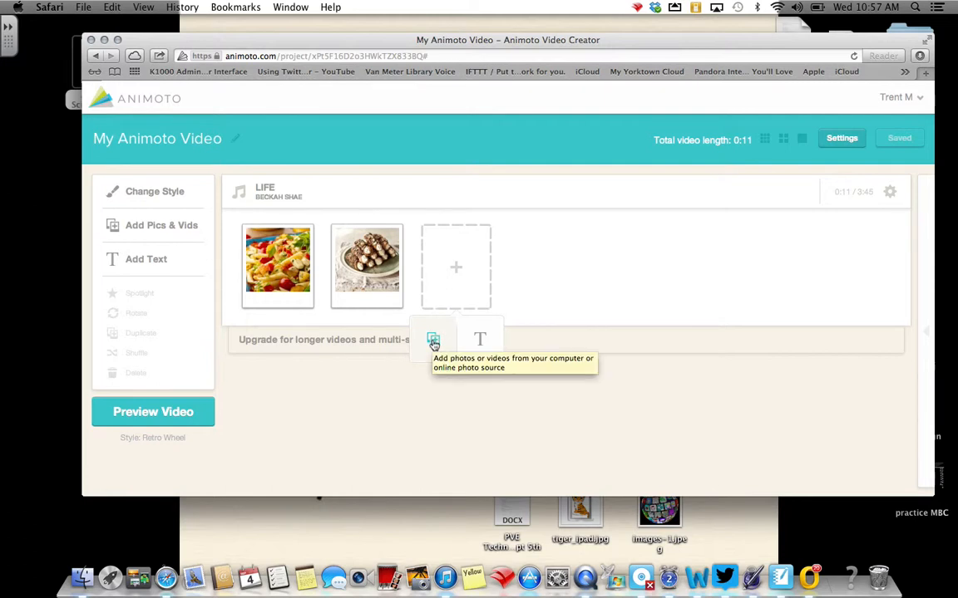
click(433, 343)
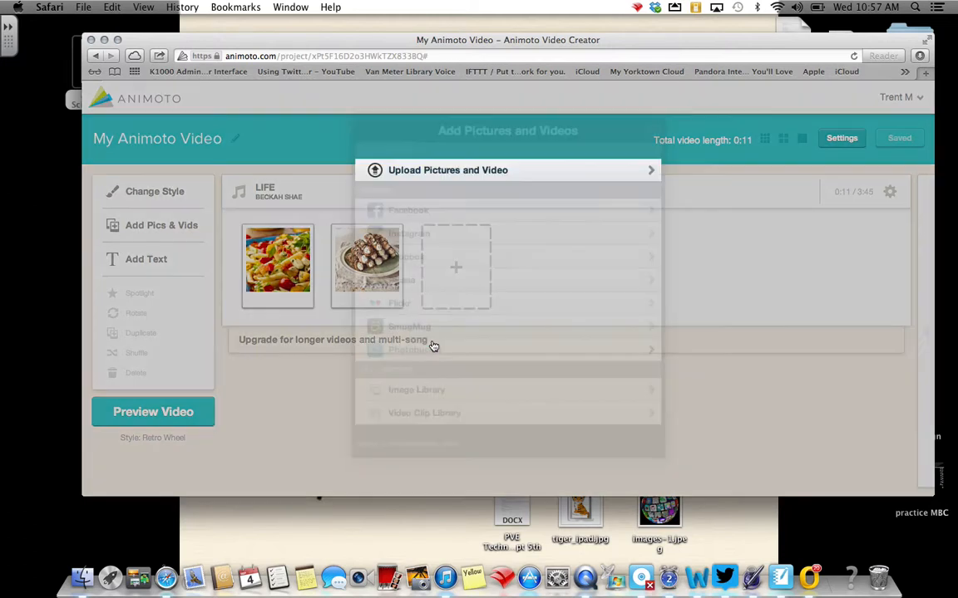
click(456, 171)
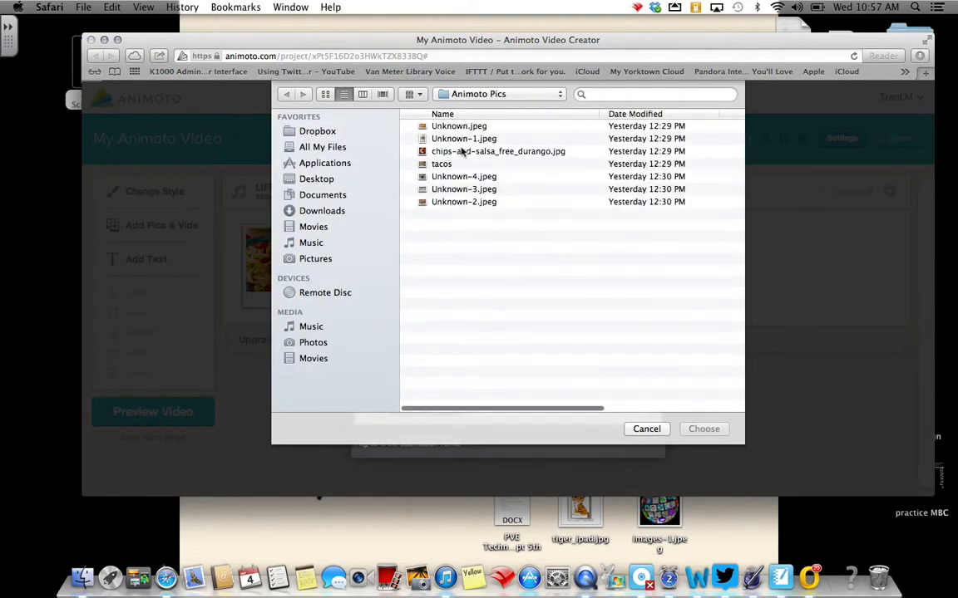
click(462, 151)
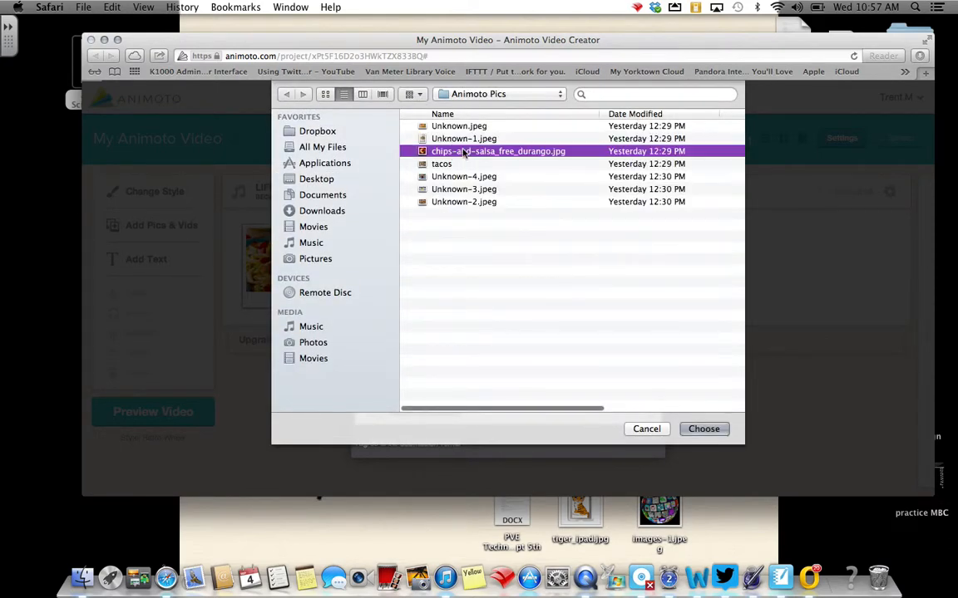
click(703, 429)
Upload the tacos picture from the Animoto Pics folder as the fourth picture in the video.
mouse_move(544, 269)
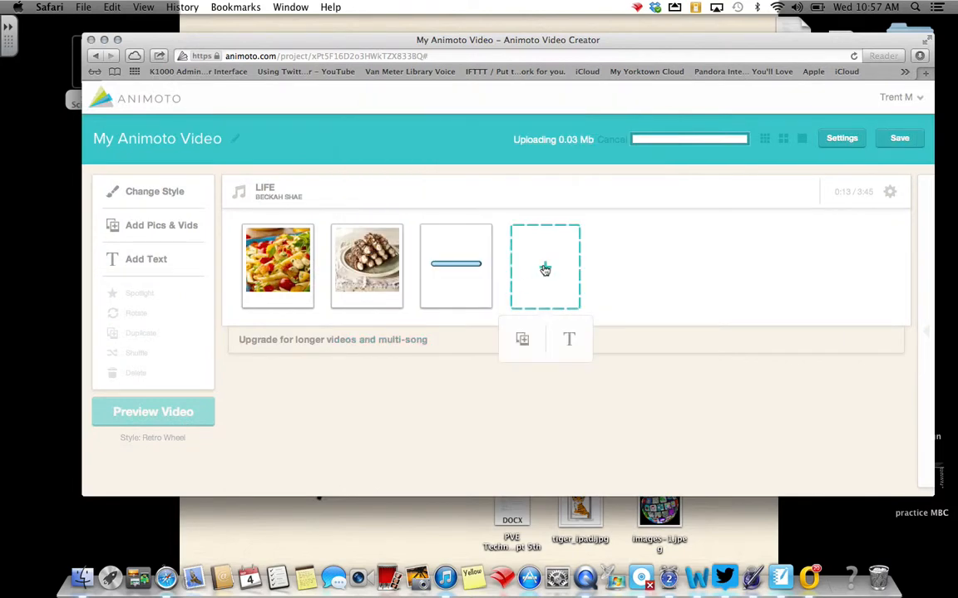
click(523, 340)
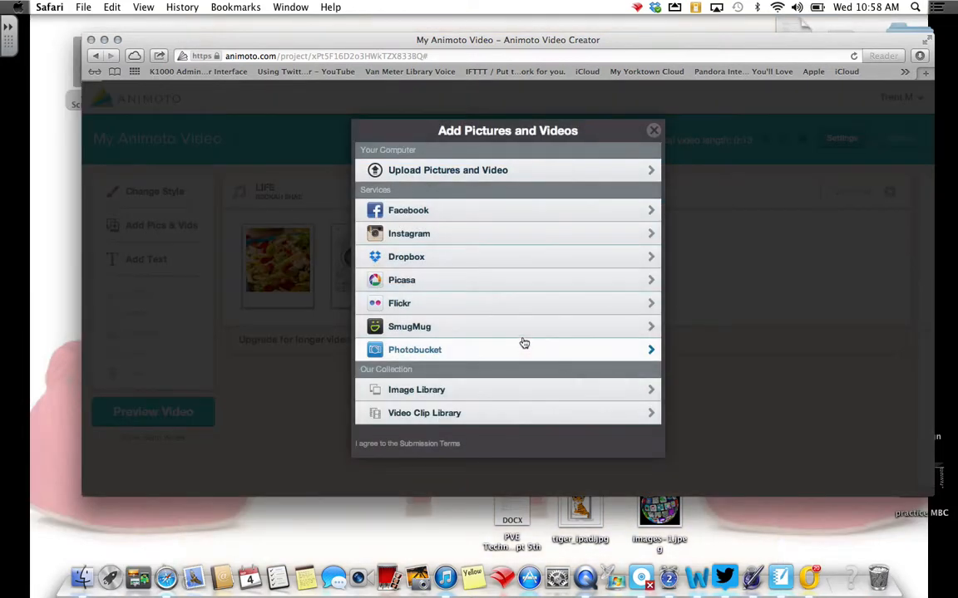
click(414, 171)
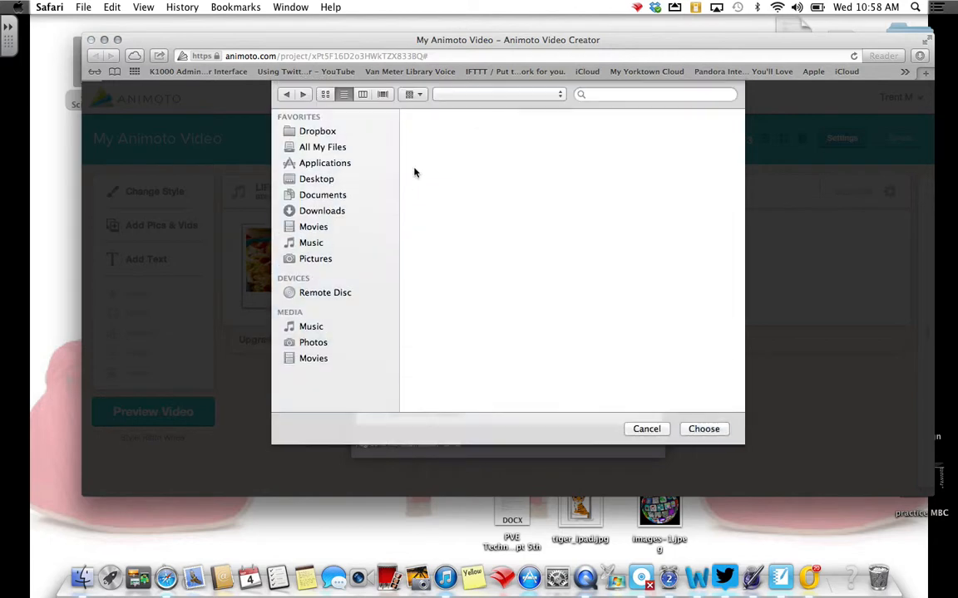
click(435, 164)
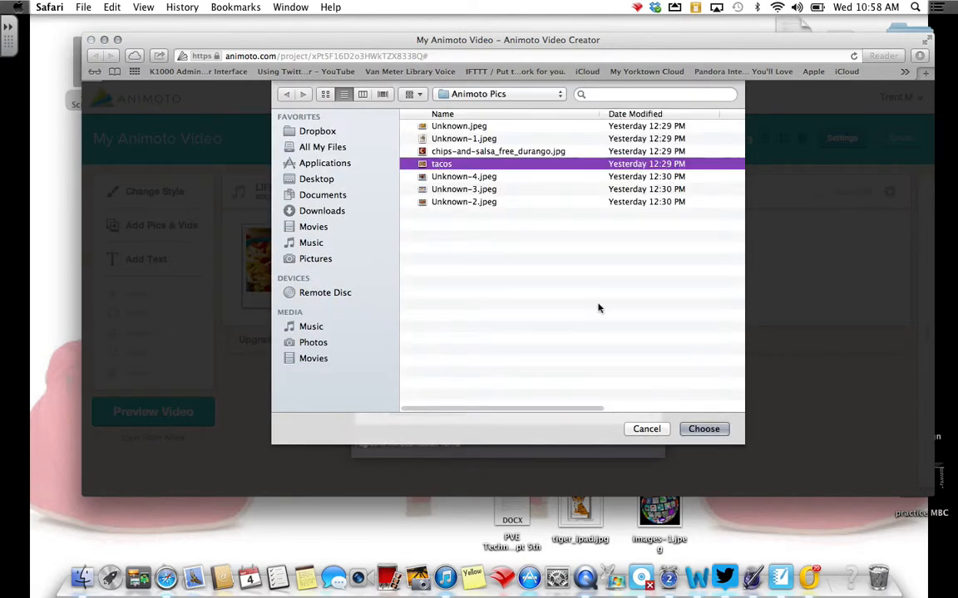
click(703, 429)
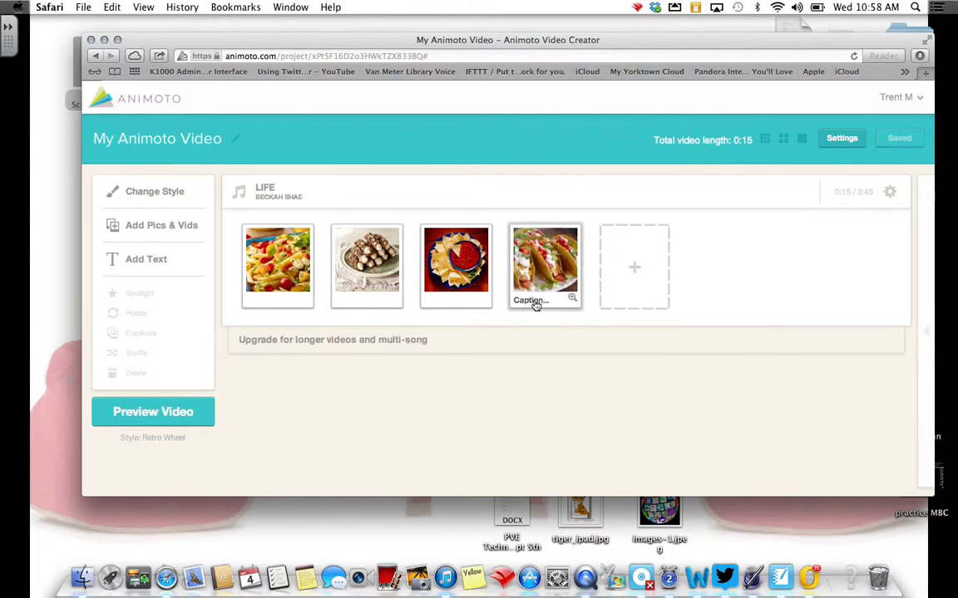
Add a text slide titled with the family's surname followed by "Dinner Plan" and move it to the start of the video.
mouse_move(635, 267)
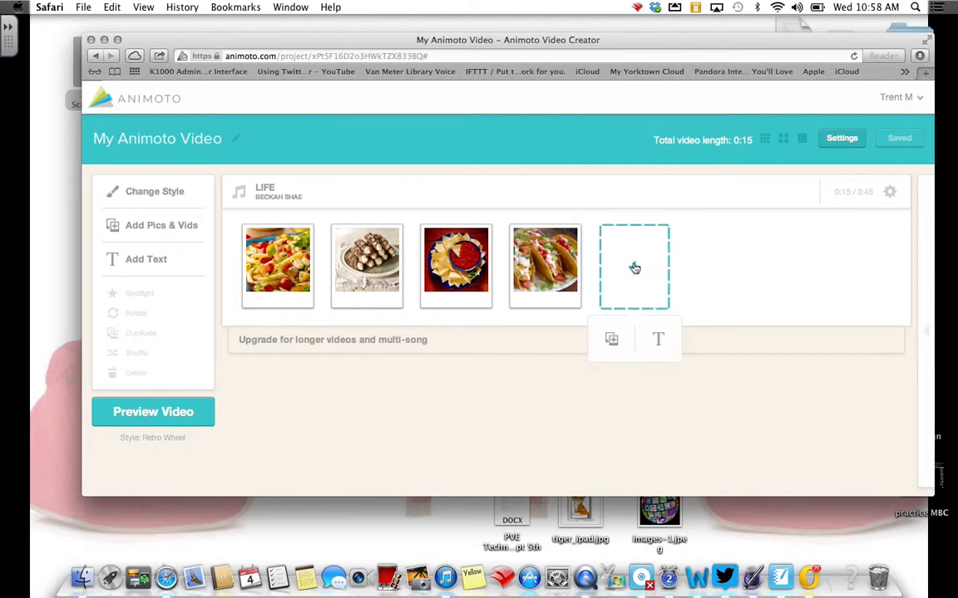
click(660, 335)
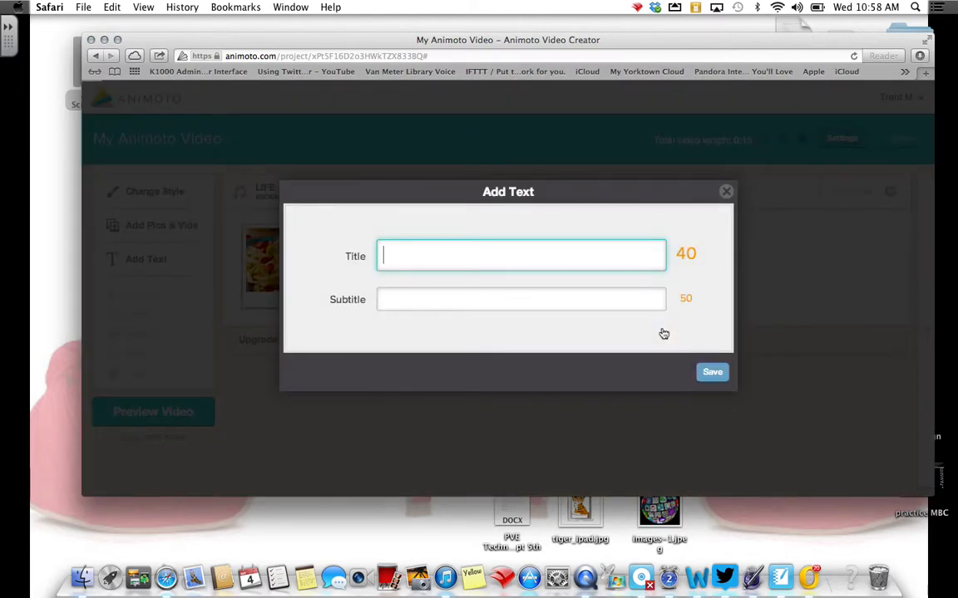
text(Stachler Din)
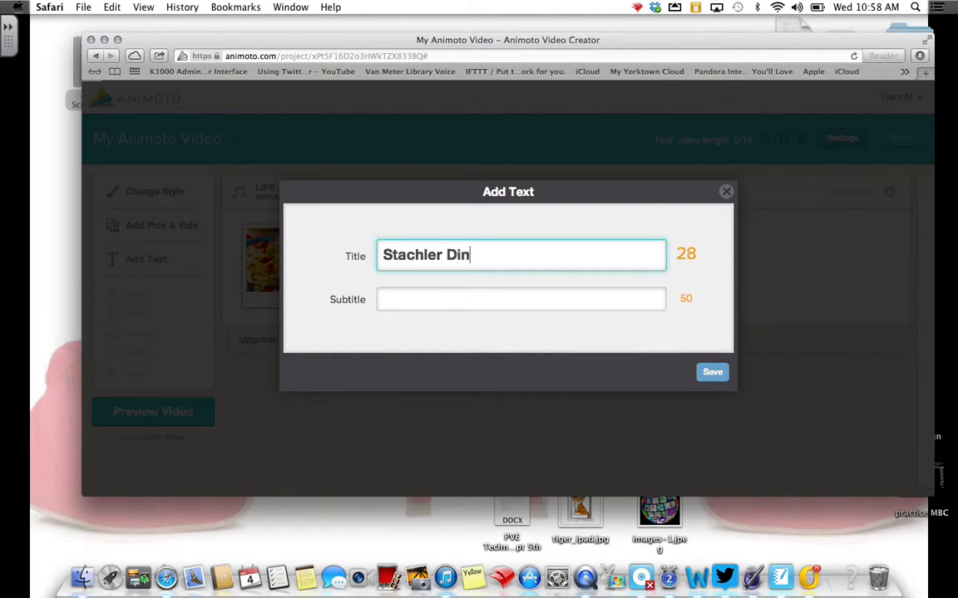
text(ner Plan)
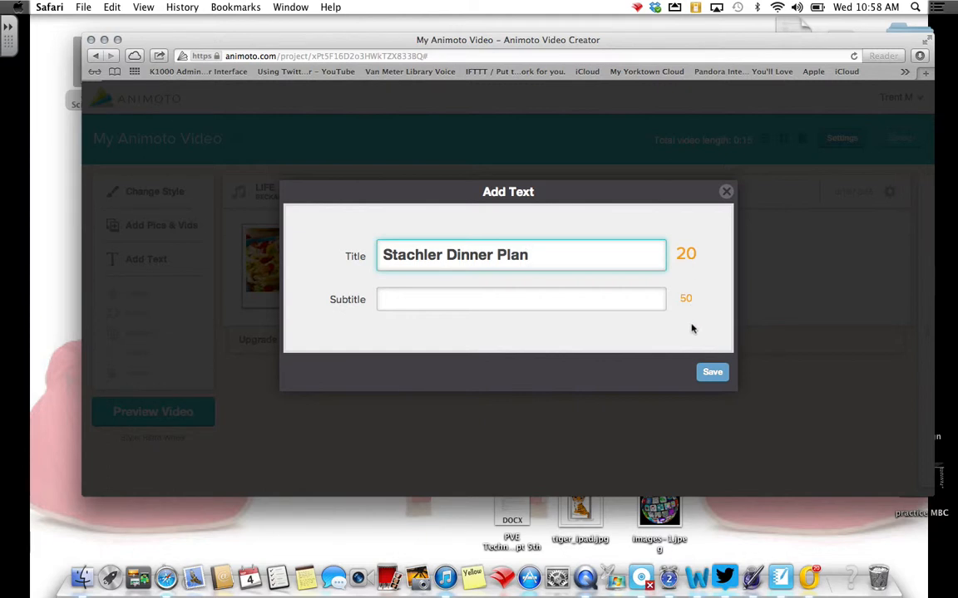
click(708, 371)
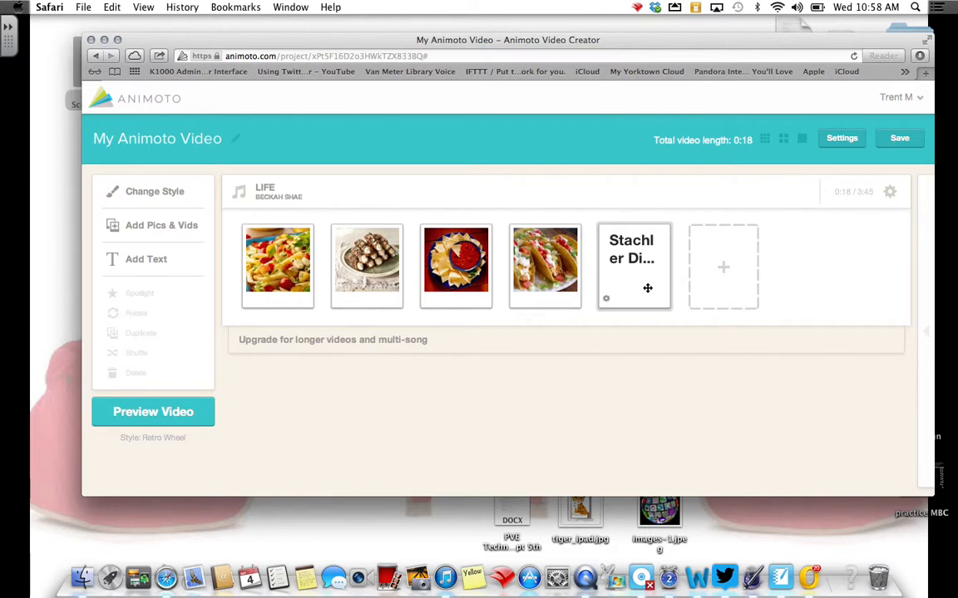
drag(647, 287, 293, 288)
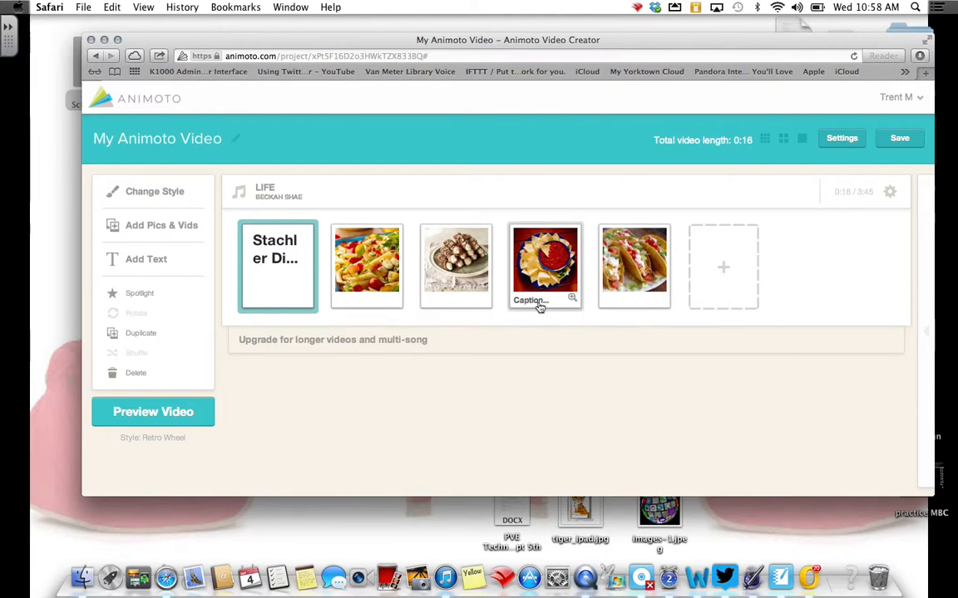
Start a new text slide at the end of the video with the title "Monday Night".
click(722, 262)
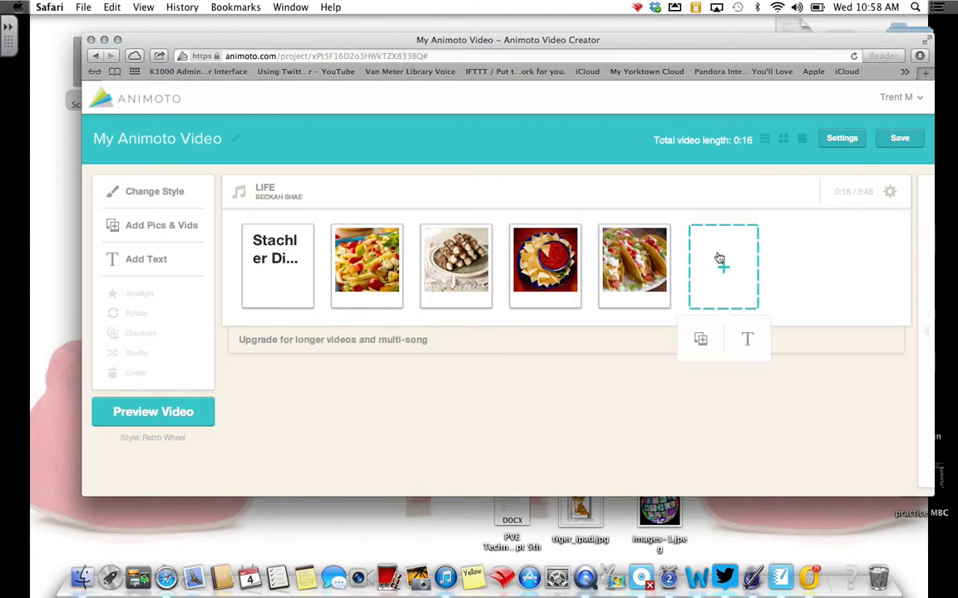
click(748, 339)
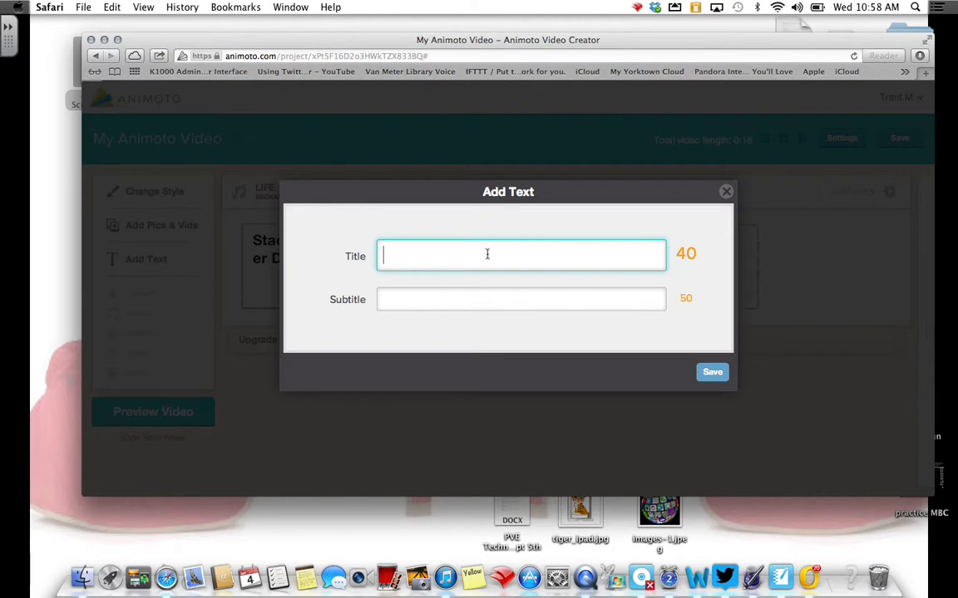
text(Onday)
key(BackSpace)
key(BackSpace)
key(BackSpace)
key(BackSpace)
key(BackSpace)
text(Monday Night)
Give the Monday Night slide the subtitle "Pasta Night", save it and place it directly before the pasta picture.
click(445, 293)
text(PAs)
key(BackSpace)
key(BackSpace)
text(a)
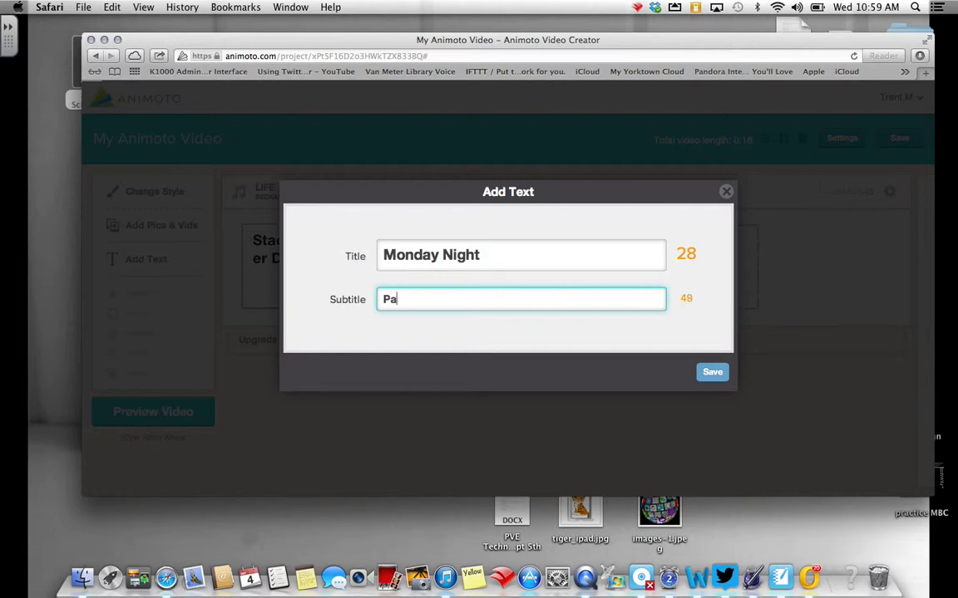
text(sta Night)
click(711, 372)
drag(730, 294, 371, 300)
Caption the pasta picture Unknown.jpeg "Pasta Salad" and close its image preview.
mouse_move(442, 300)
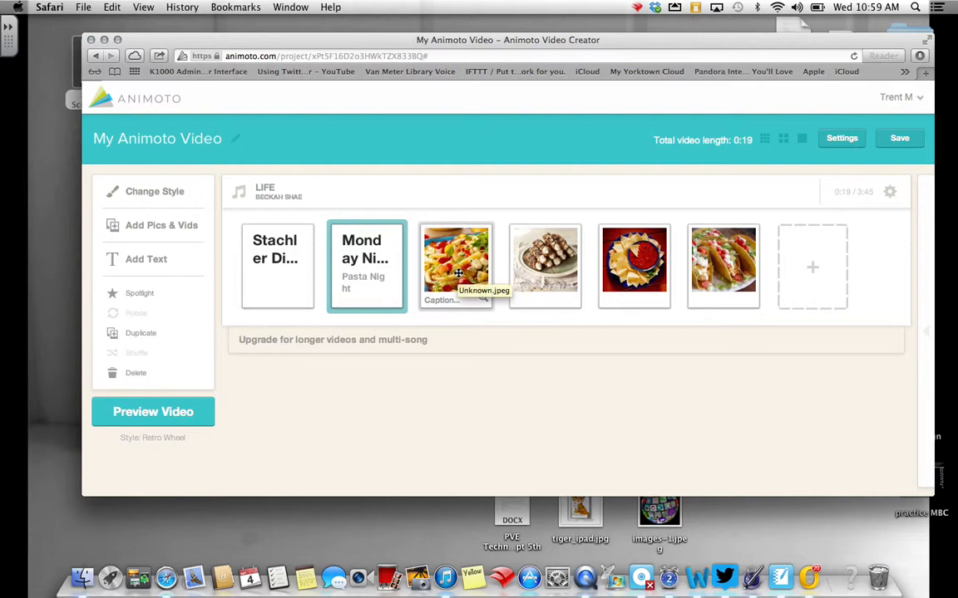
click(446, 301)
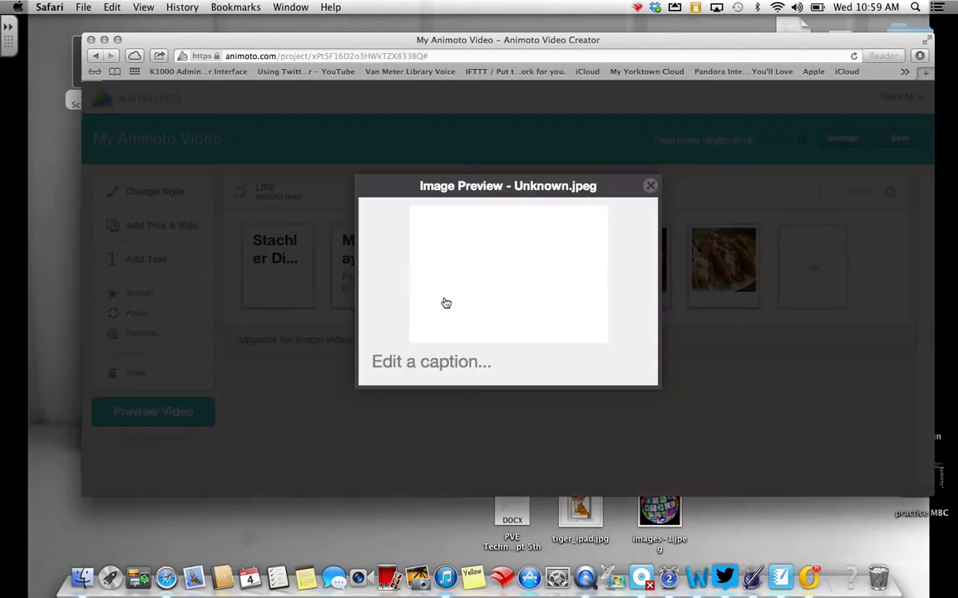
click(432, 363)
text(PAsta)
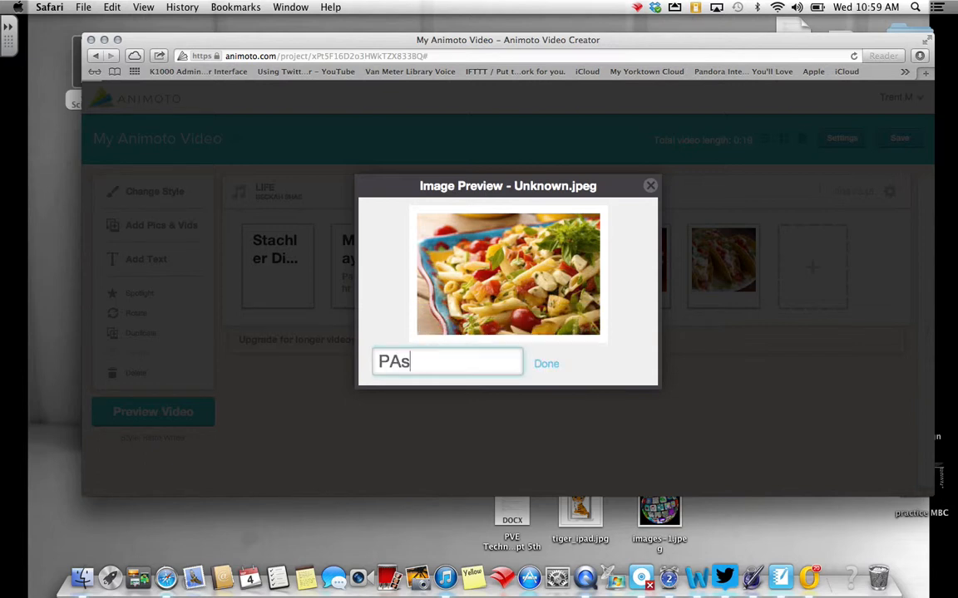
key(BackSpace)
key(BackSpace)
key(BackSpace)
key(BackSpace)
text(asta Salad)
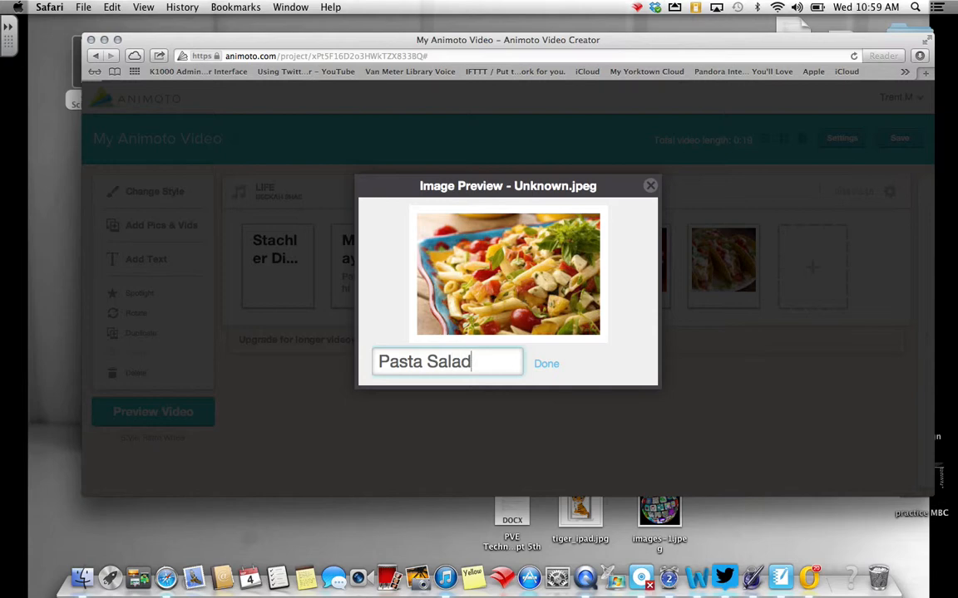
click(546, 365)
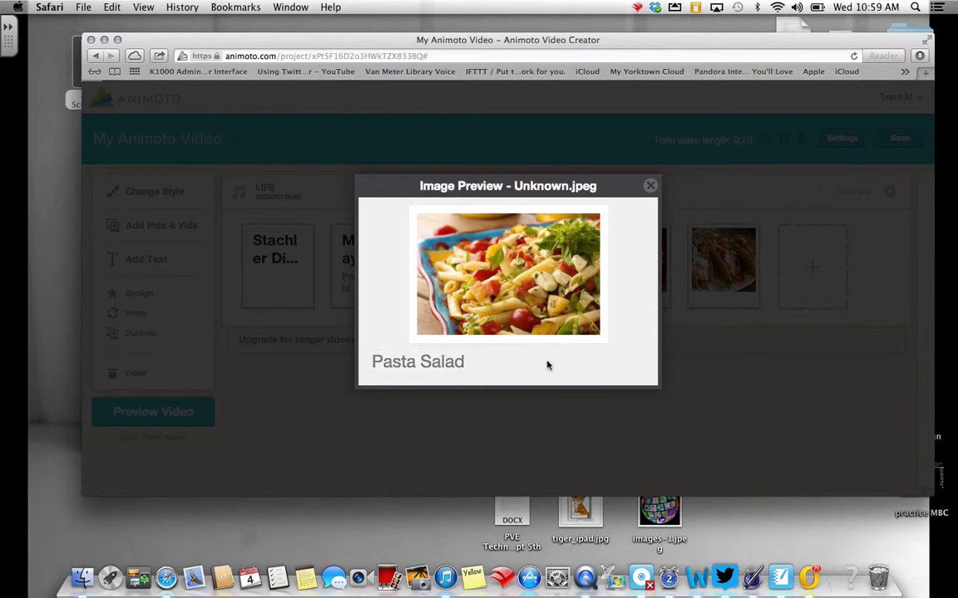
click(649, 186)
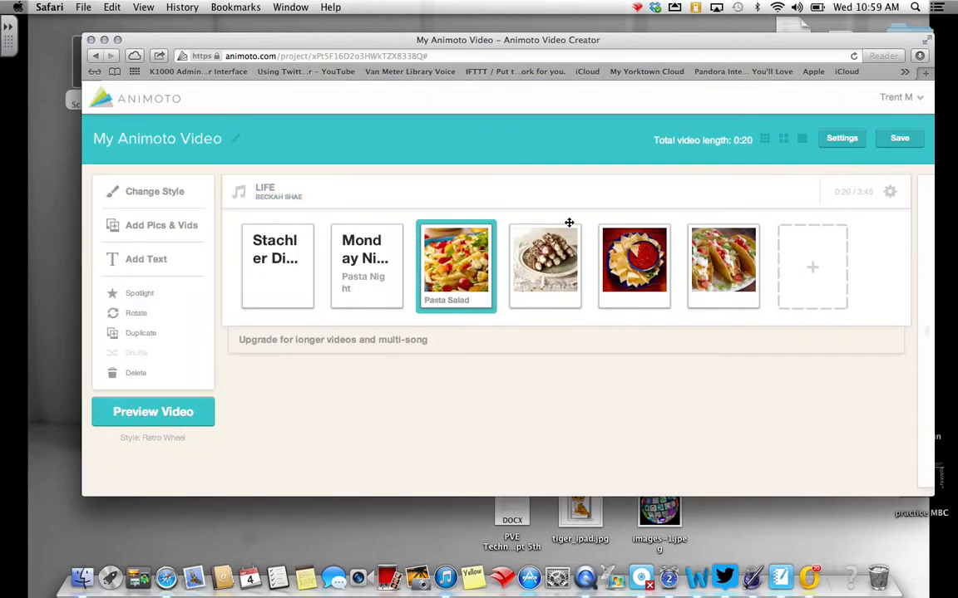
Caption the picture Unknown-1.jpeg "Cannolis for Dessert" and close its image preview.
click(541, 305)
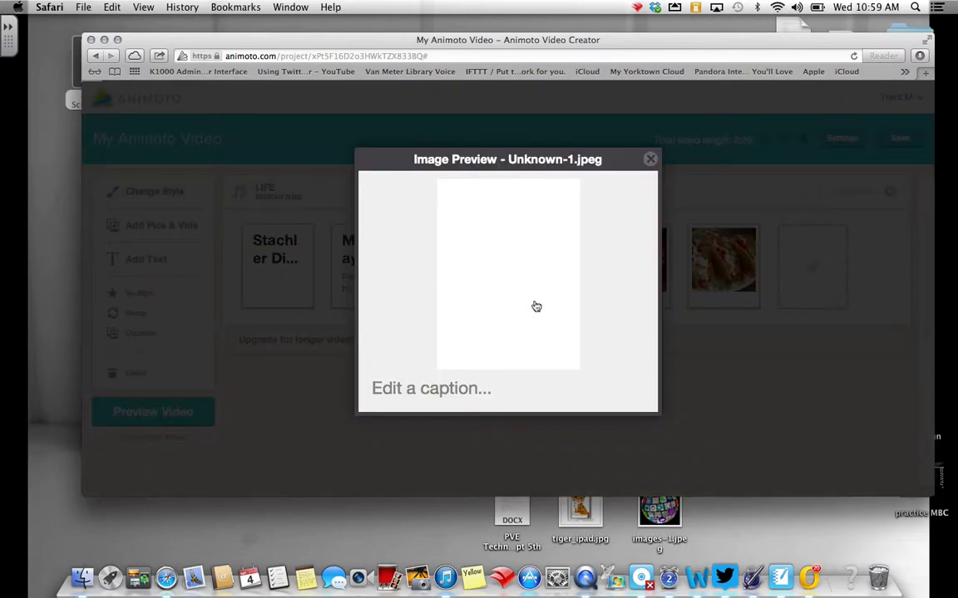
click(465, 390)
text(Can)
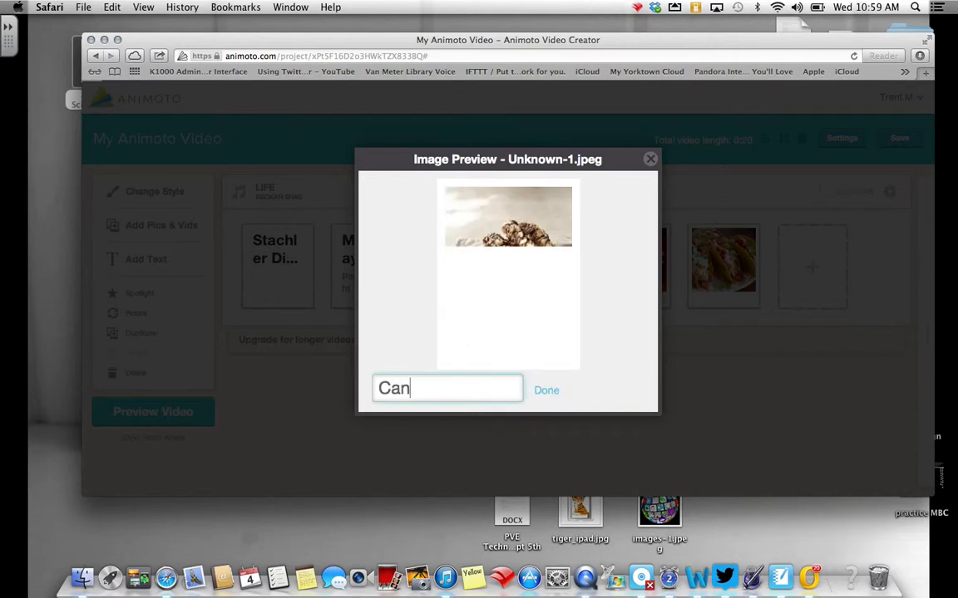
text(nolis for)
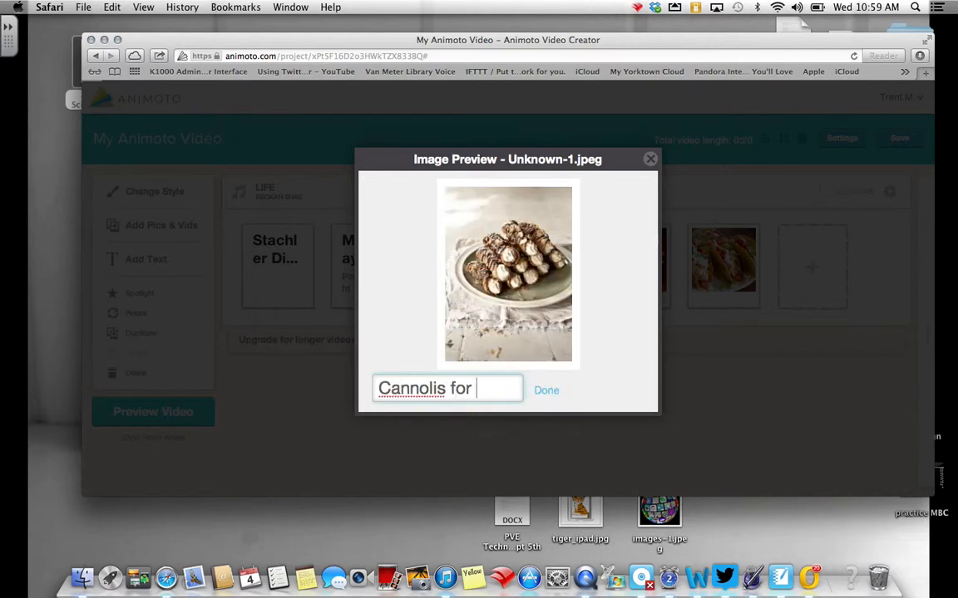
text( Dessert)
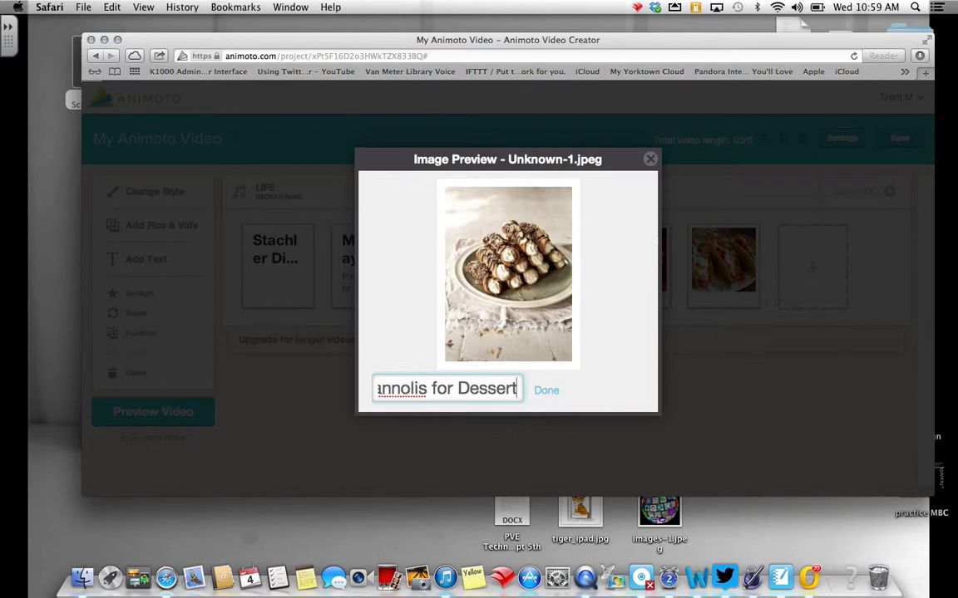
click(547, 393)
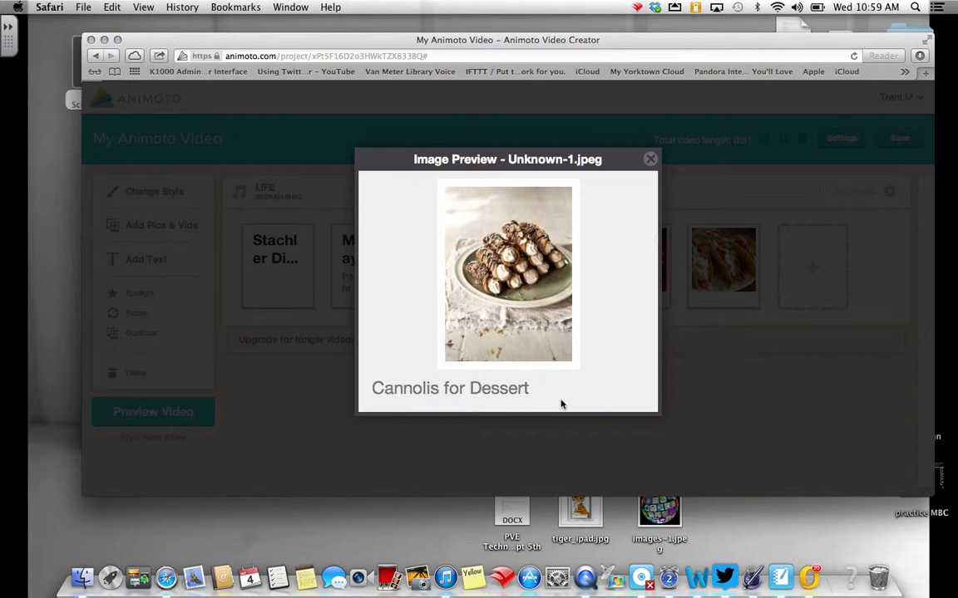
click(649, 159)
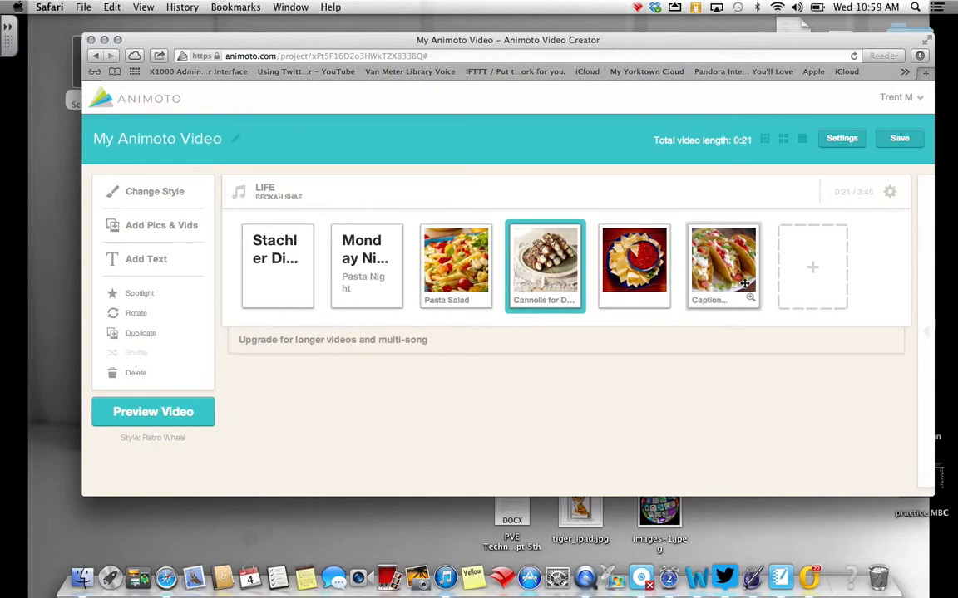
Add a text slide titled "Tuesday Night" with the subtitle "Taco Tuesday" and place it before the chips and salsa picture.
click(808, 273)
click(831, 336)
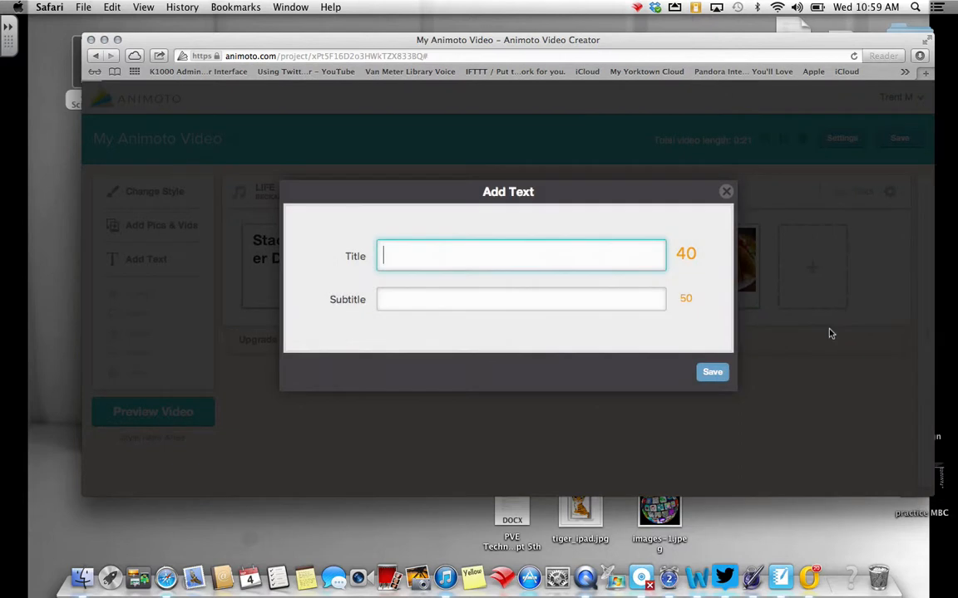
text(Tu)
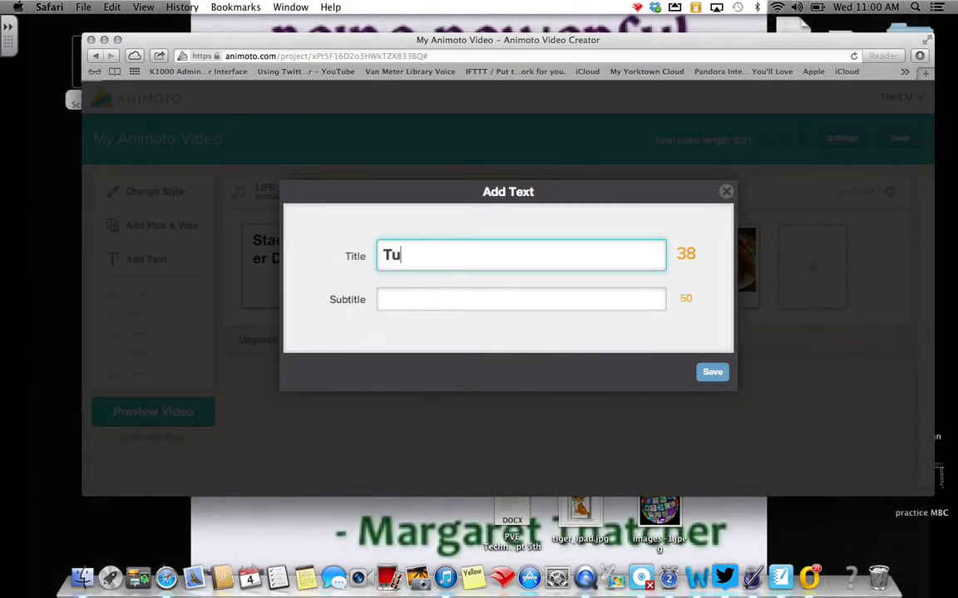
text(esday Night)
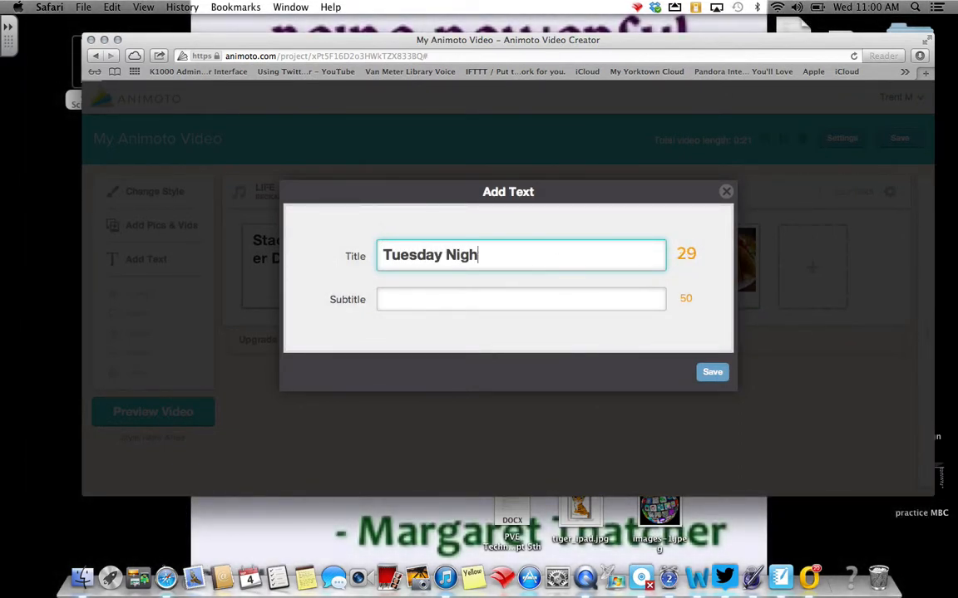
click(412, 299)
text(Taco Tuesday)
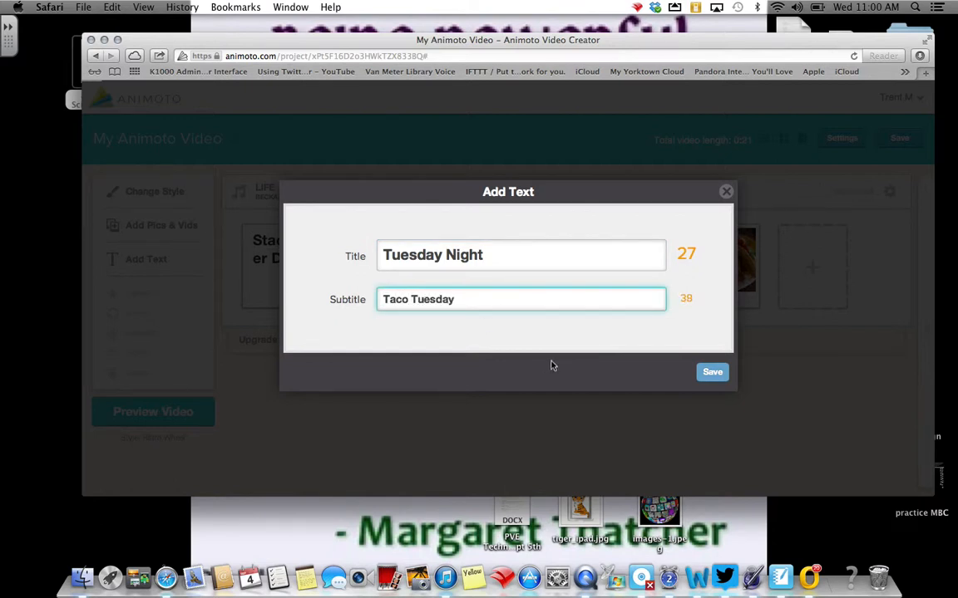
click(712, 371)
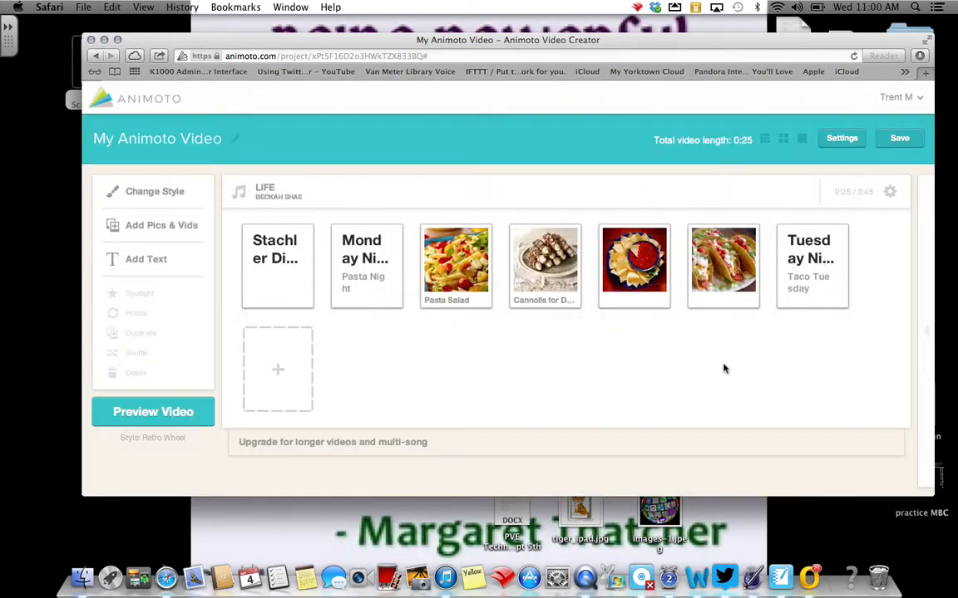
drag(817, 281, 637, 296)
Caption the chips-and-salsa_free_durango.jpg picture "Chips and Salsa".
click(708, 301)
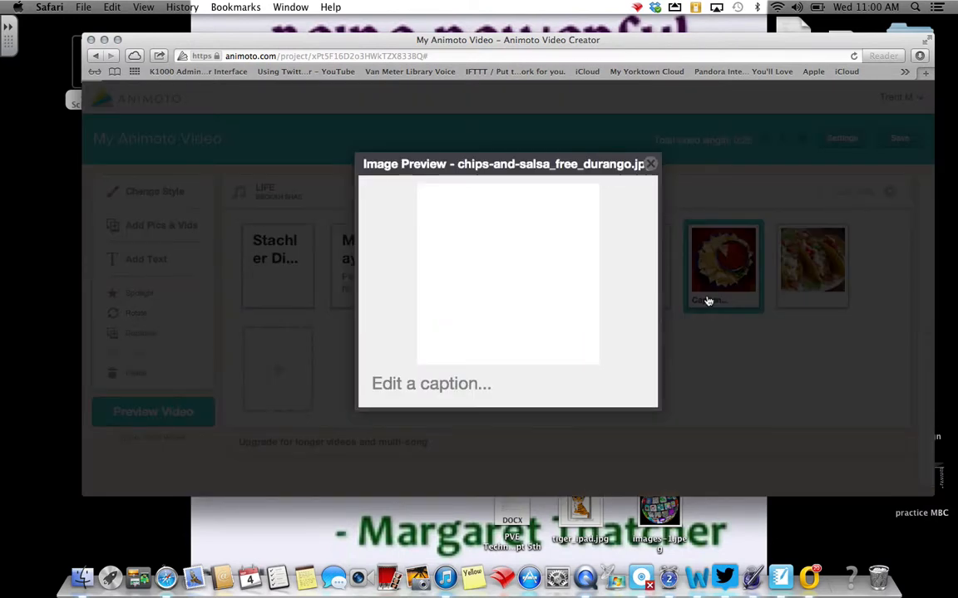
click(443, 386)
text(Ch)
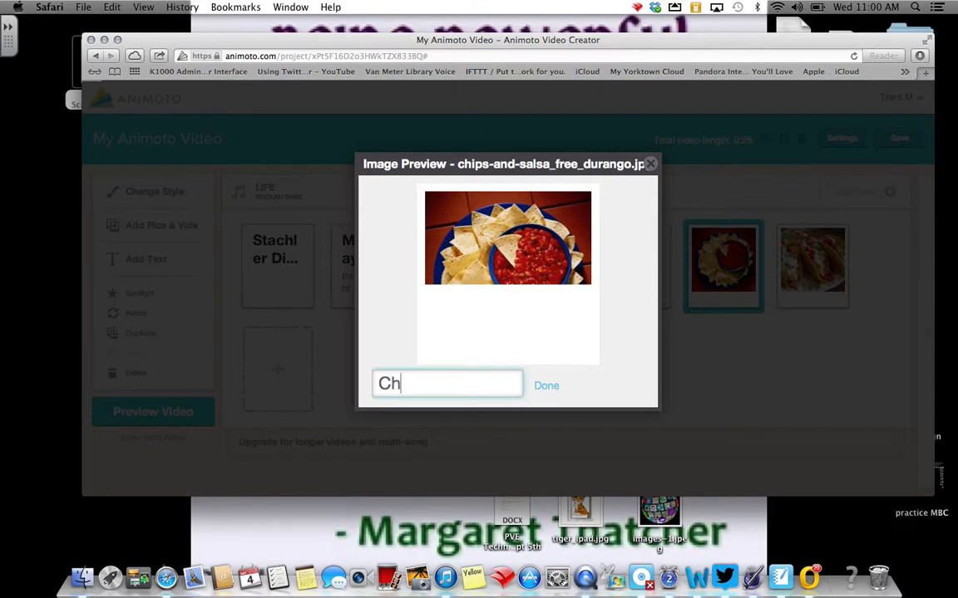
text(ips and Salsa)
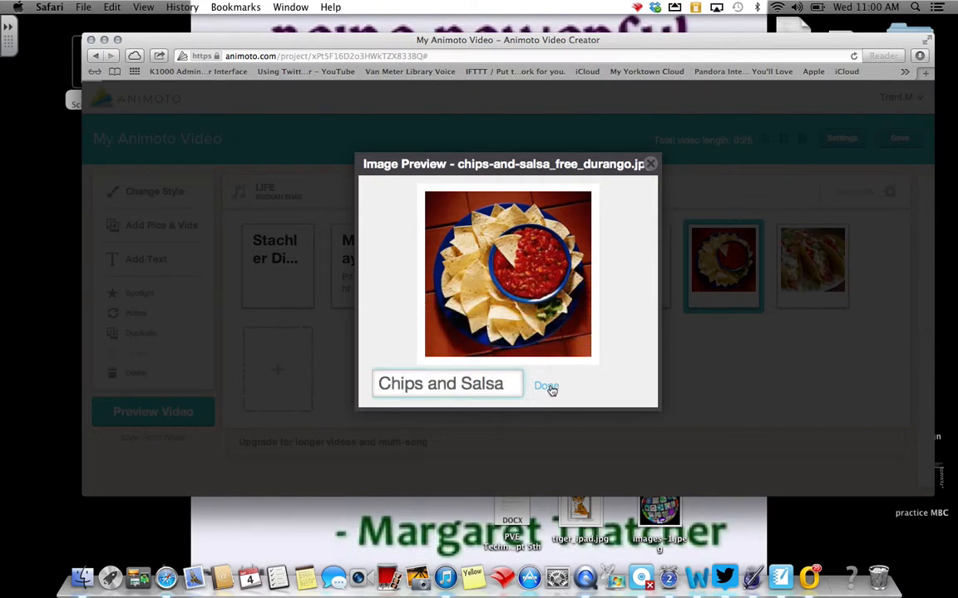
click(547, 387)
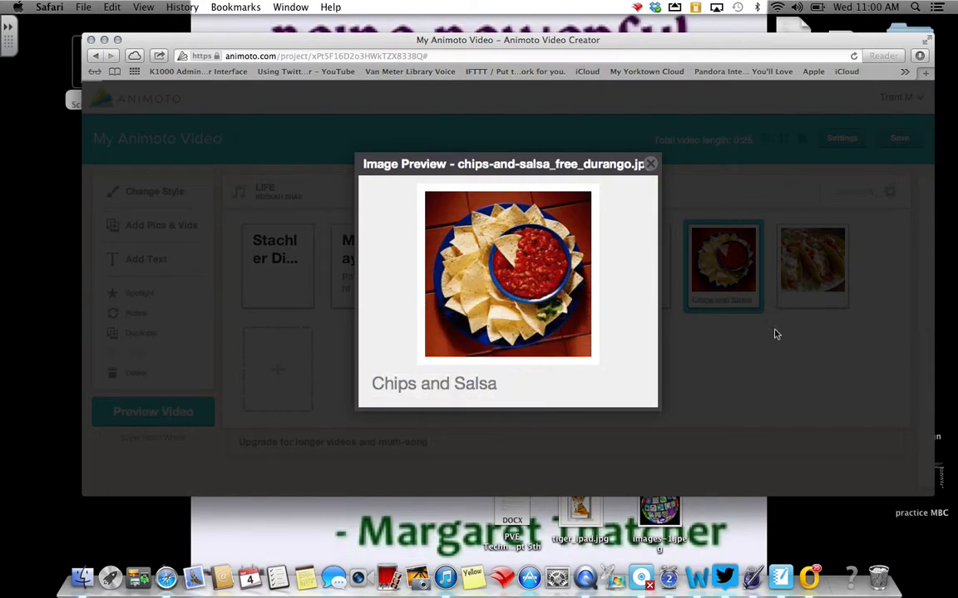
Caption the tacos.jpg picture "Chicken Tacos" and close its image preview.
click(651, 163)
click(807, 303)
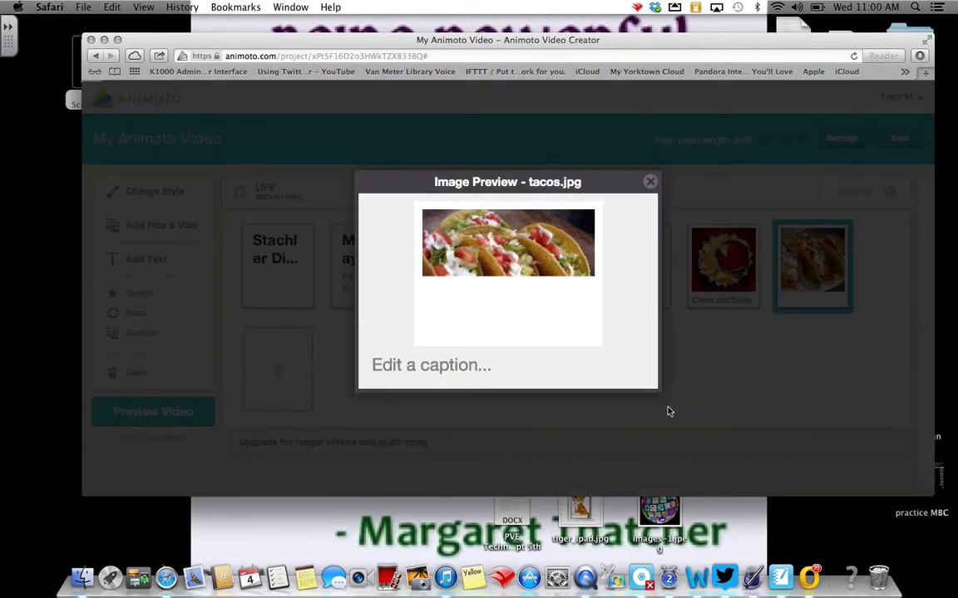
click(488, 373)
text(Chi)
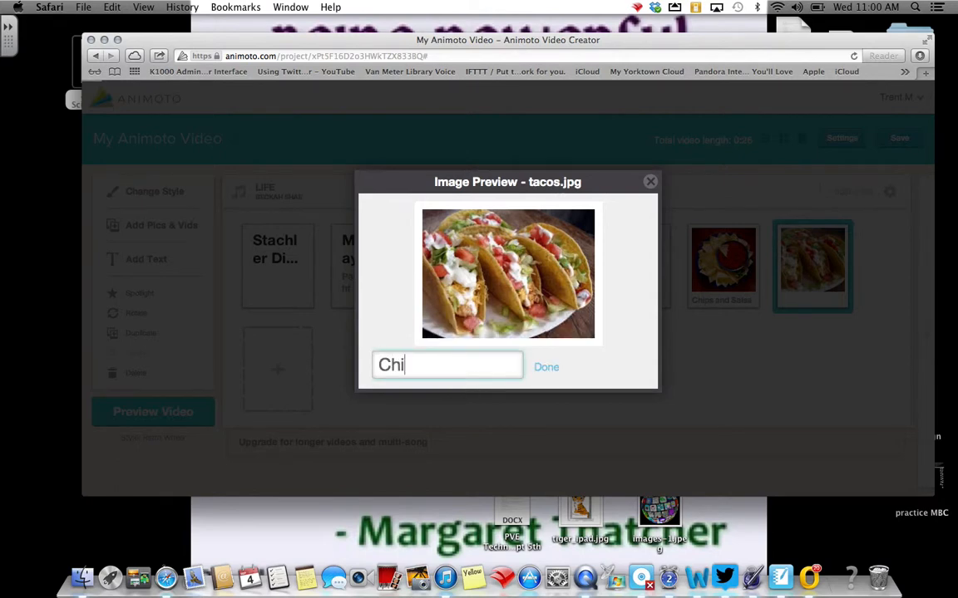
text(cken Tacos)
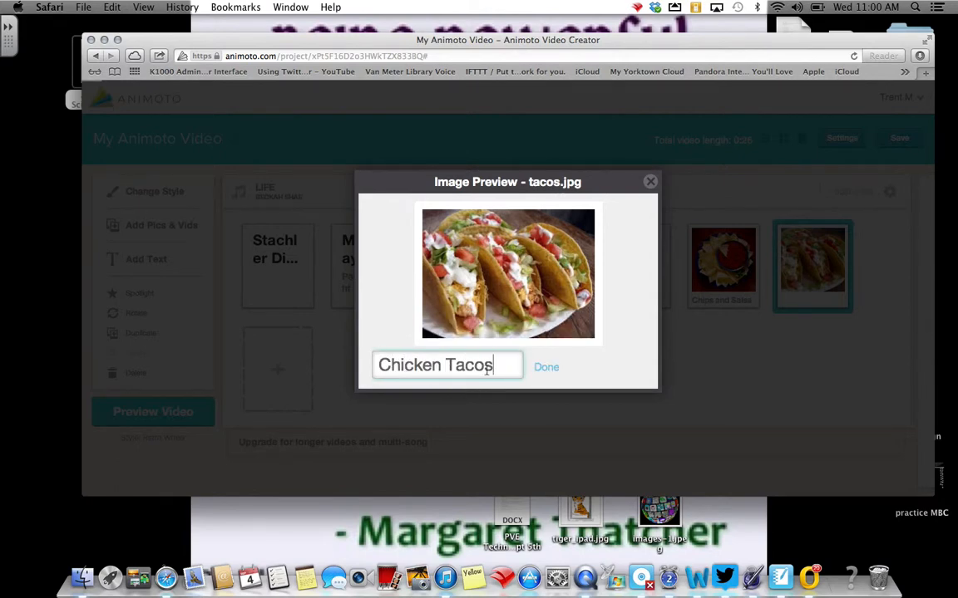
click(546, 367)
click(650, 181)
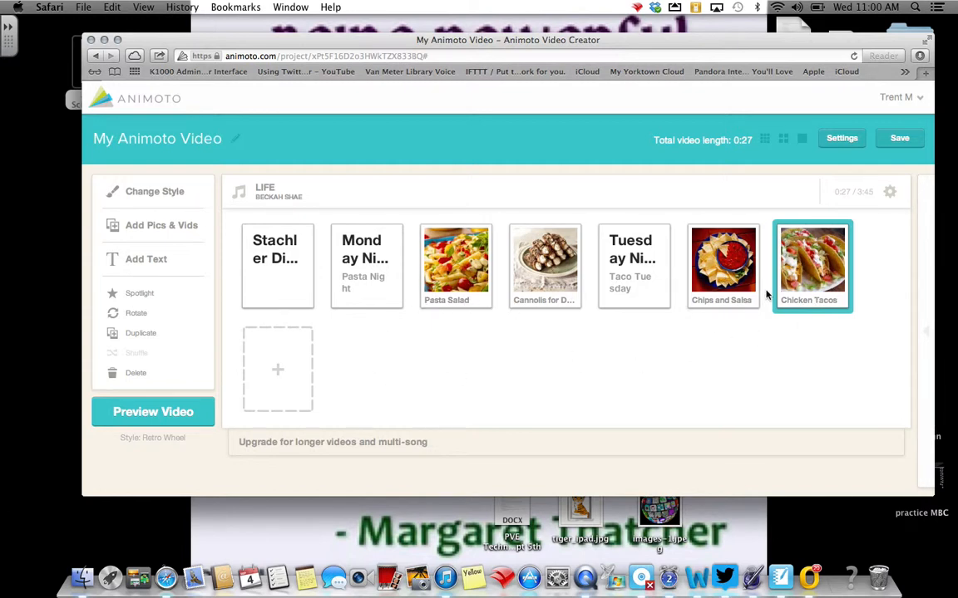
Preview the video, replaying the opening and the part around 0:09 with the pasta picture.
click(150, 413)
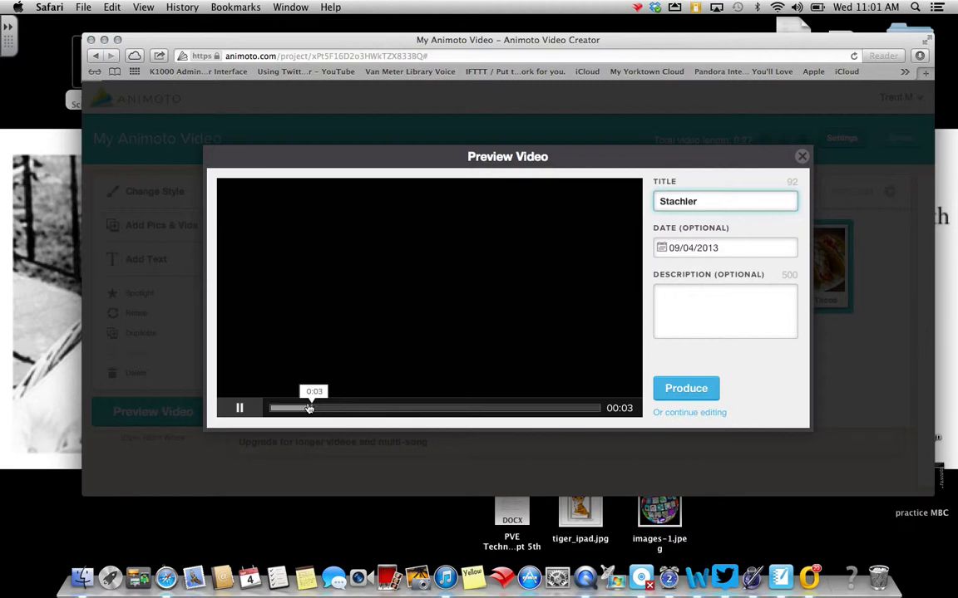
drag(311, 408, 278, 407)
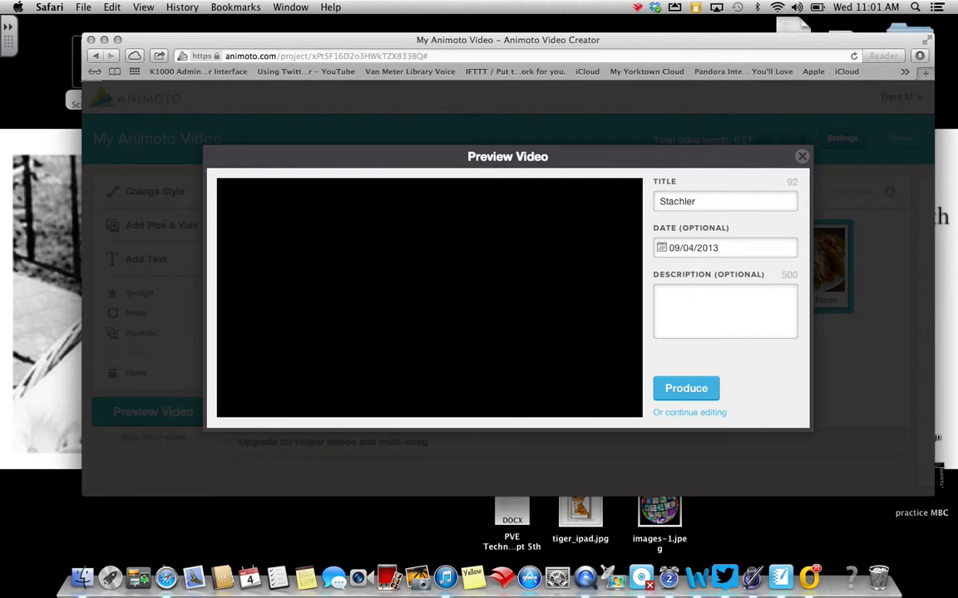
mouse_move(289, 413)
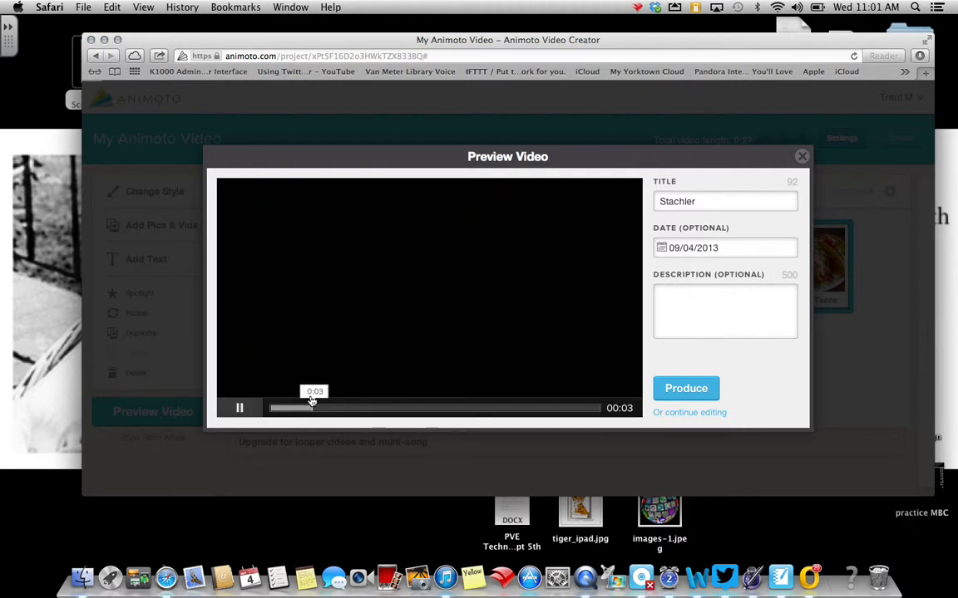
drag(312, 402, 265, 401)
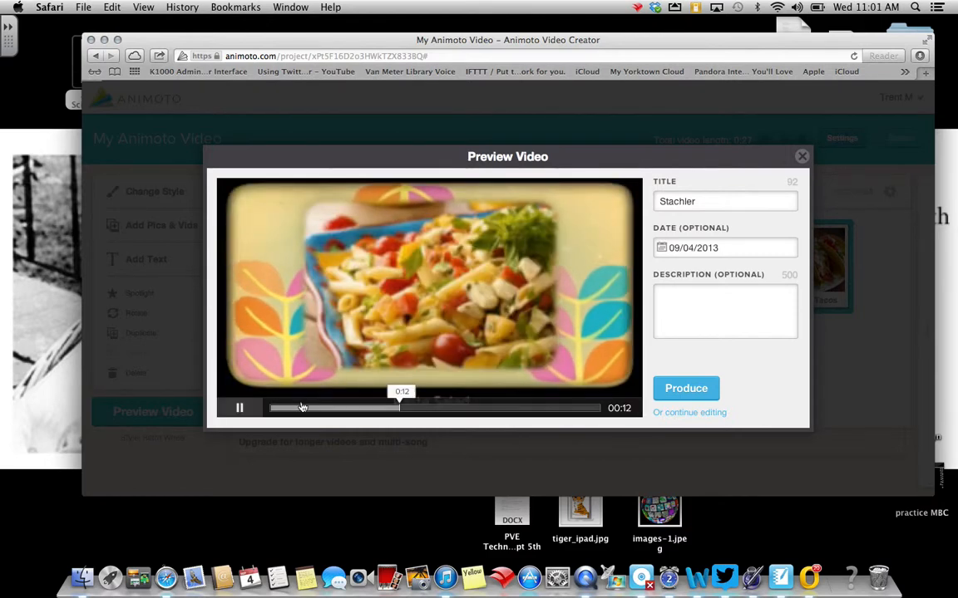
click(371, 407)
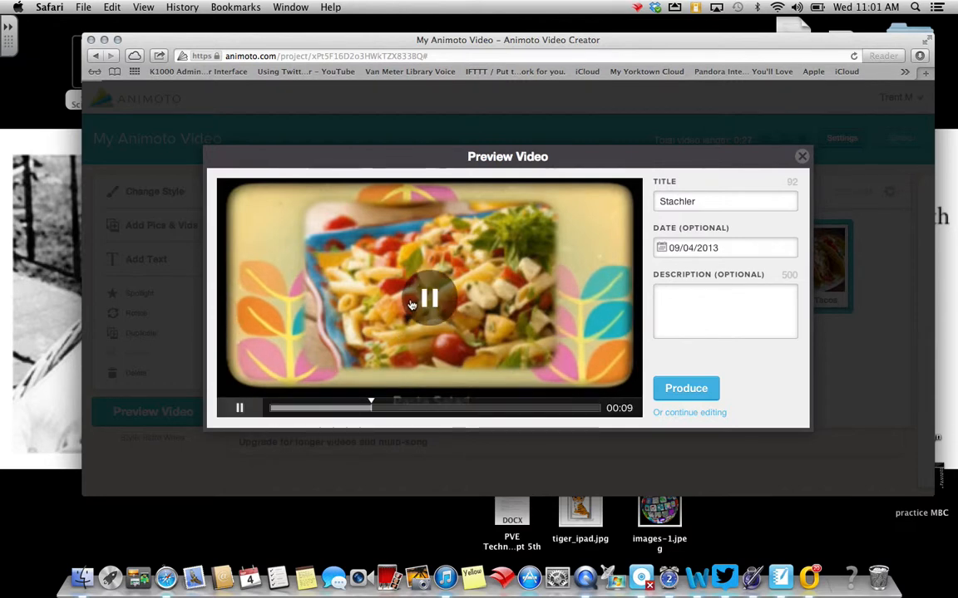
click(424, 301)
click(426, 298)
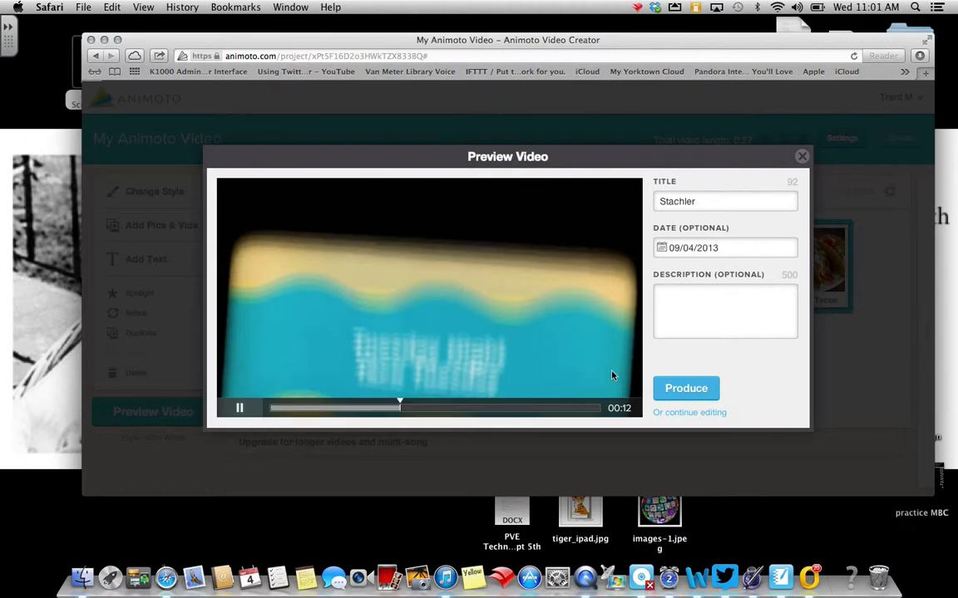
Produce the video and look over its finished video page.
click(677, 389)
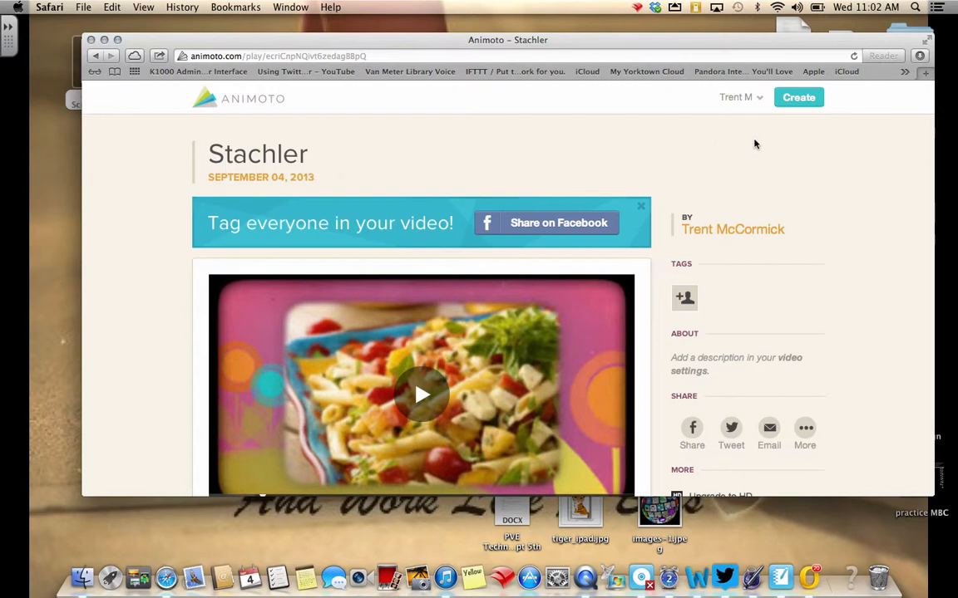
scroll(753, 144, down, 3)
scroll(756, 146, up, 1)
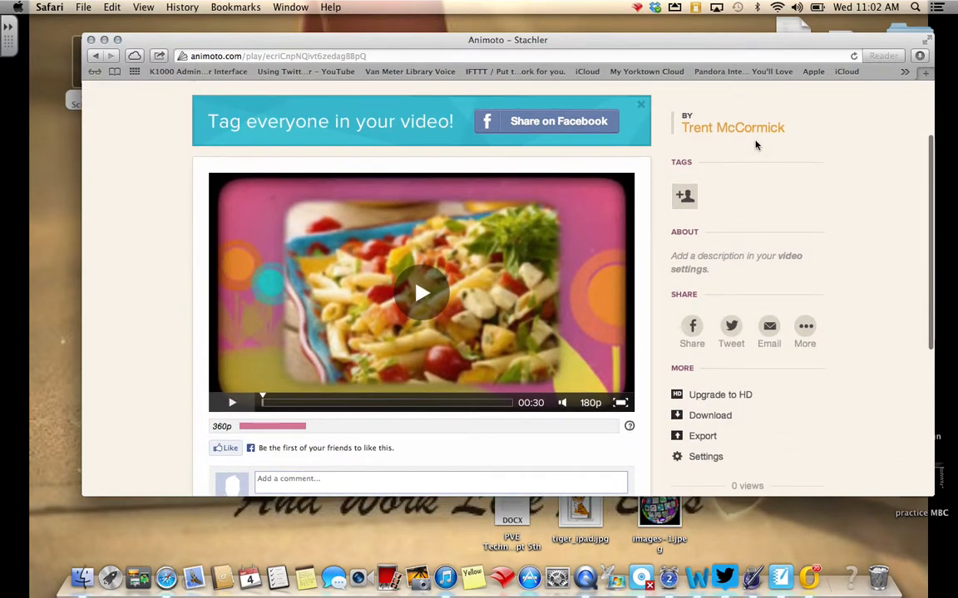
scroll(754, 143, up, 3)
Go to the My Videos list and open a copy of the newly produced video for editing.
click(759, 98)
click(733, 126)
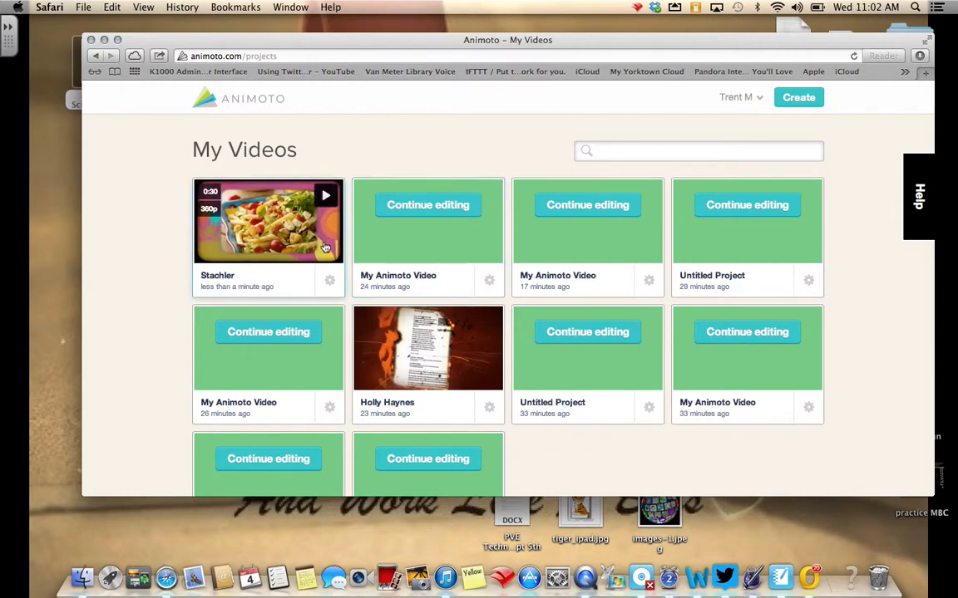
click(329, 277)
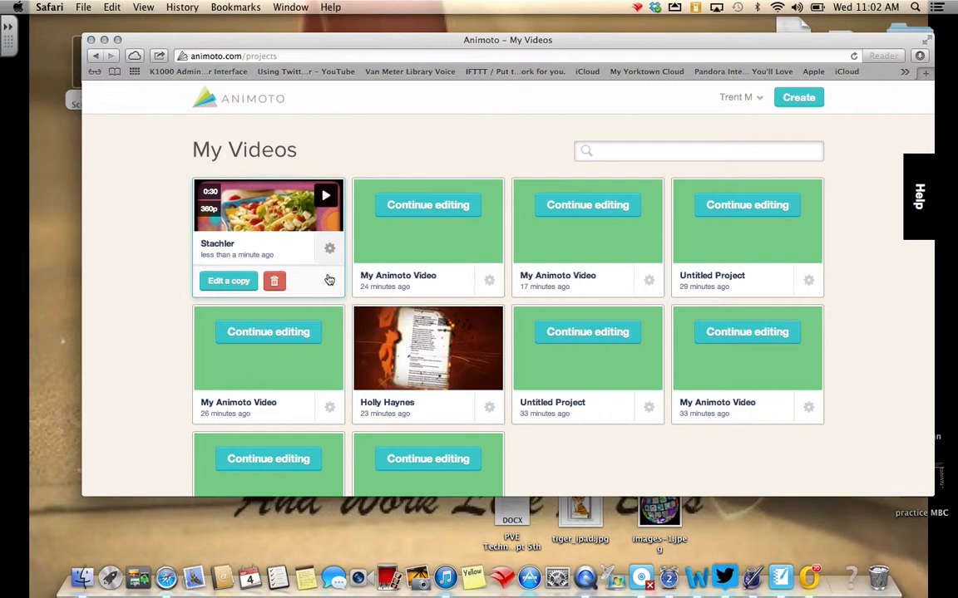
click(230, 281)
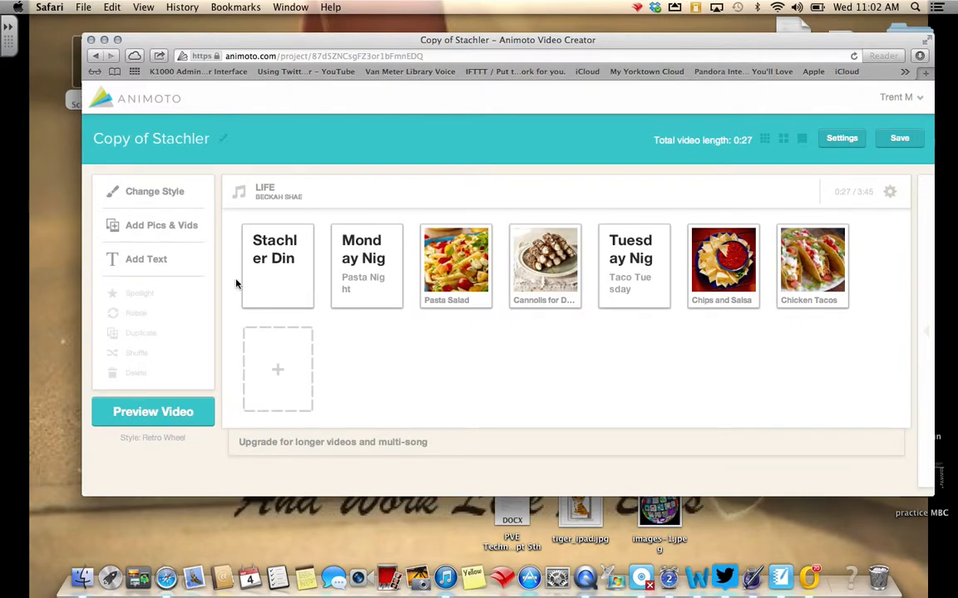
Add a text slide titled "Wednesday Night" with the subtitle "Fried Chicken" at the end of the video.
click(275, 373)
click(302, 440)
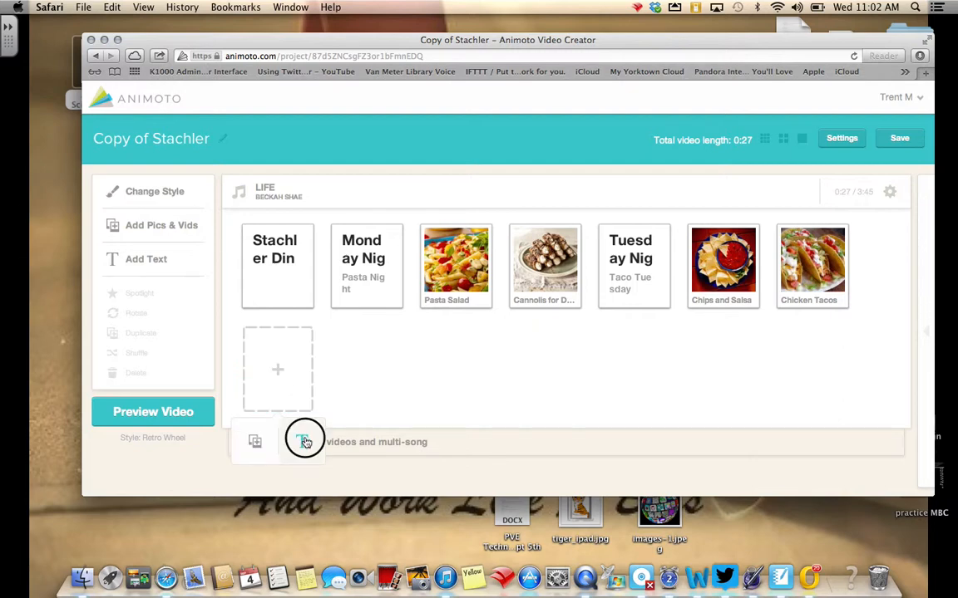
text(W)
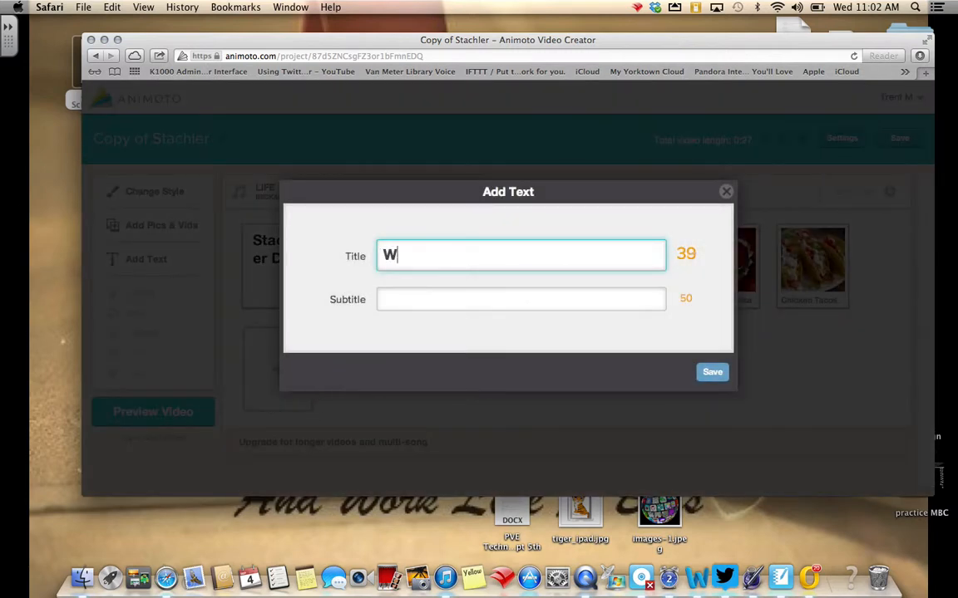
text(ednesday Night)
key(BackSpace)
key(BackSpace)
key(BackSpace)
key(BackSpace)
key(BackSpace)
key(BackSpace)
key(BackSpace)
key(BackSpace)
key(BackSpace)
key(BackSpace)
text(esday Night)
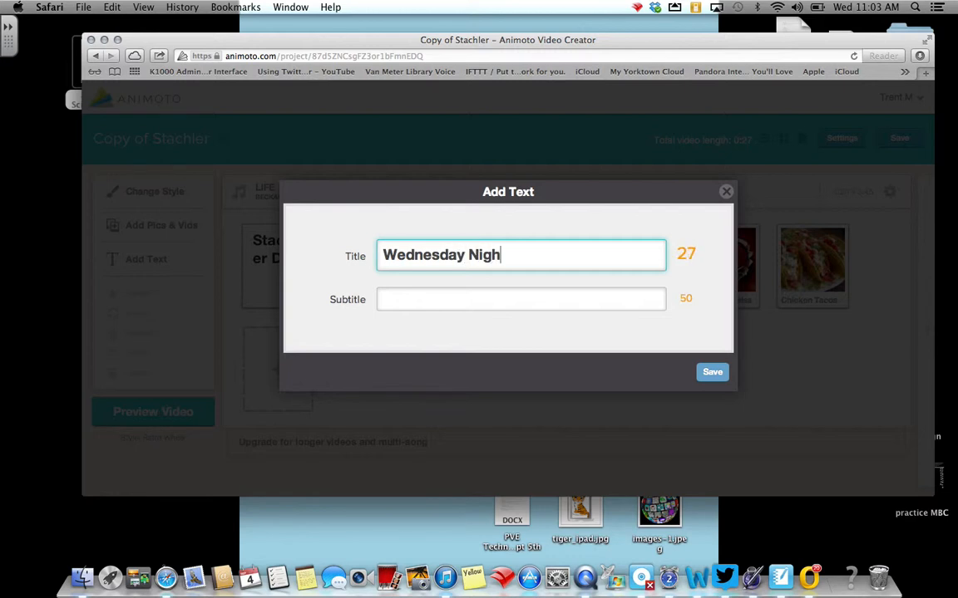
click(398, 299)
text(Fried Chicken)
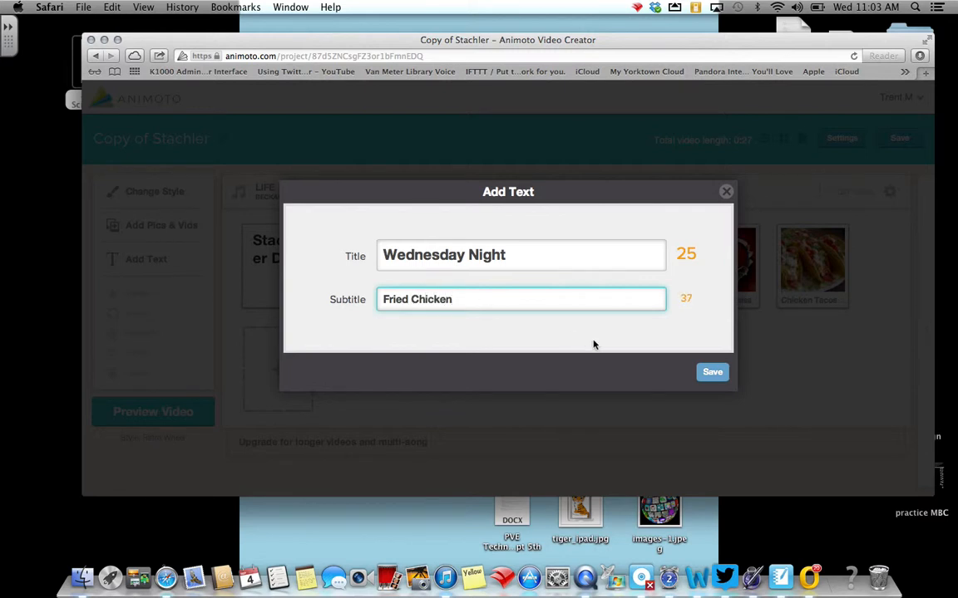
click(712, 371)
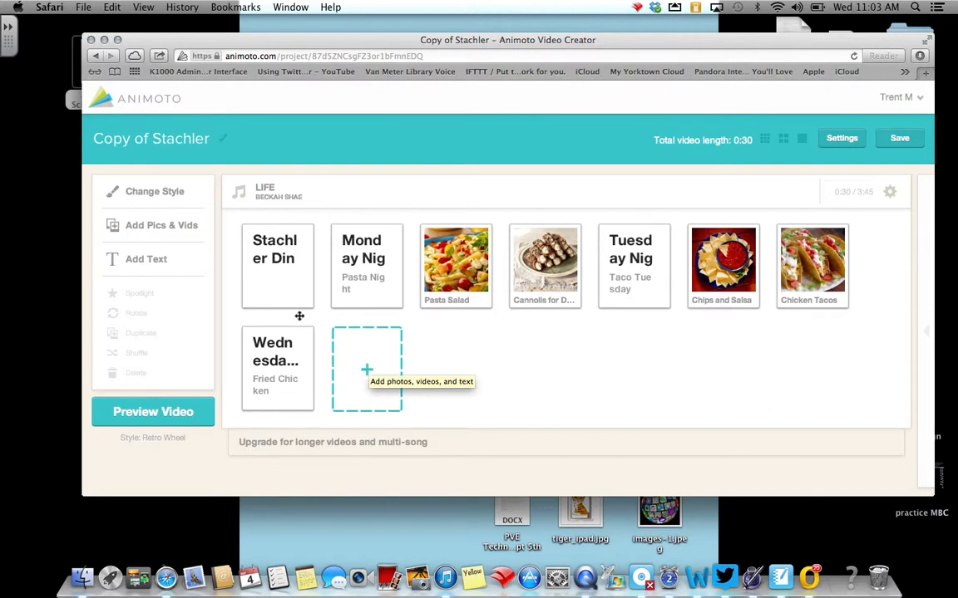
Upload the picture Unknown-4.jpeg from the Animoto Pics folder after the Wednesday Night slide.
click(157, 227)
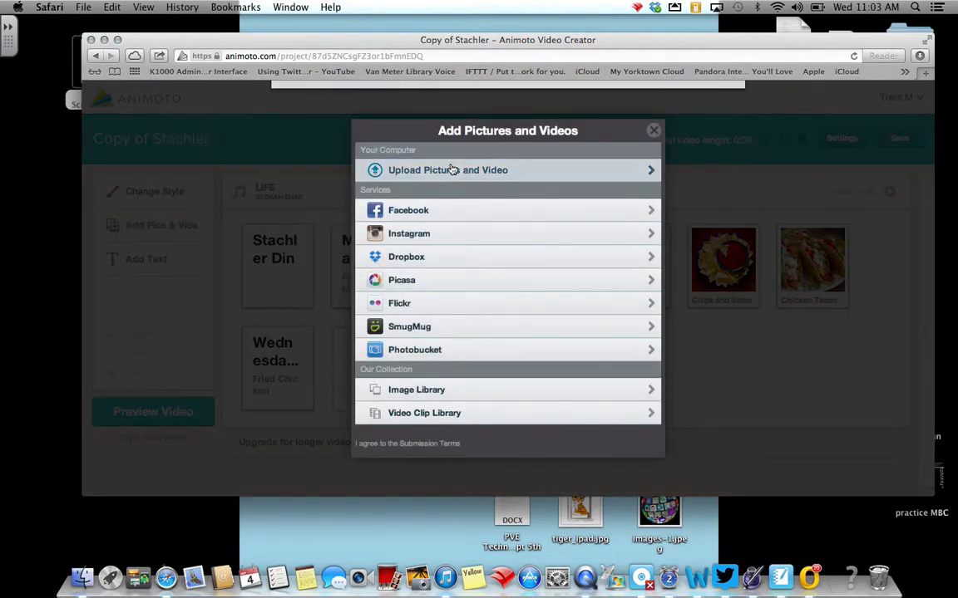
click(452, 170)
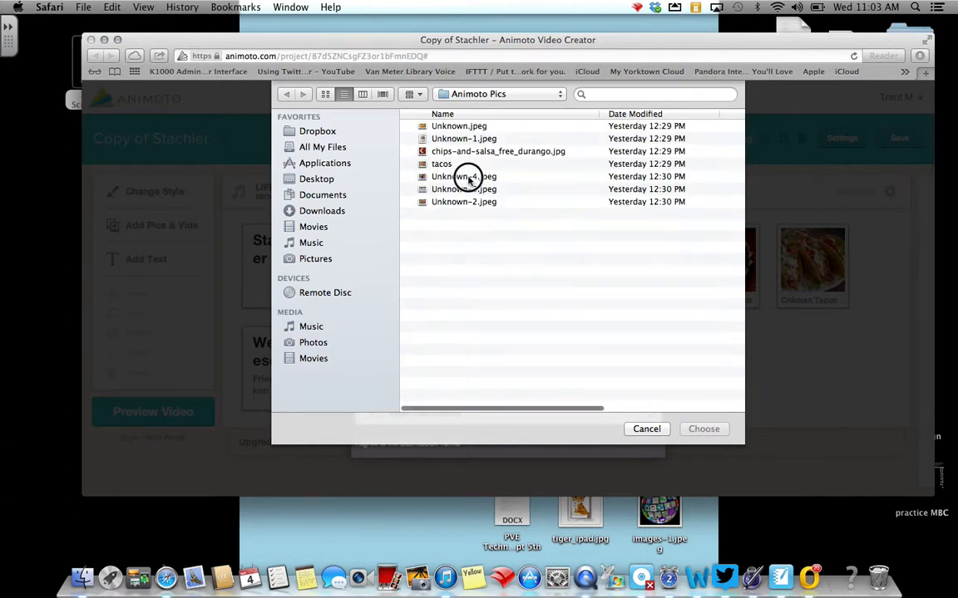
click(468, 178)
click(704, 428)
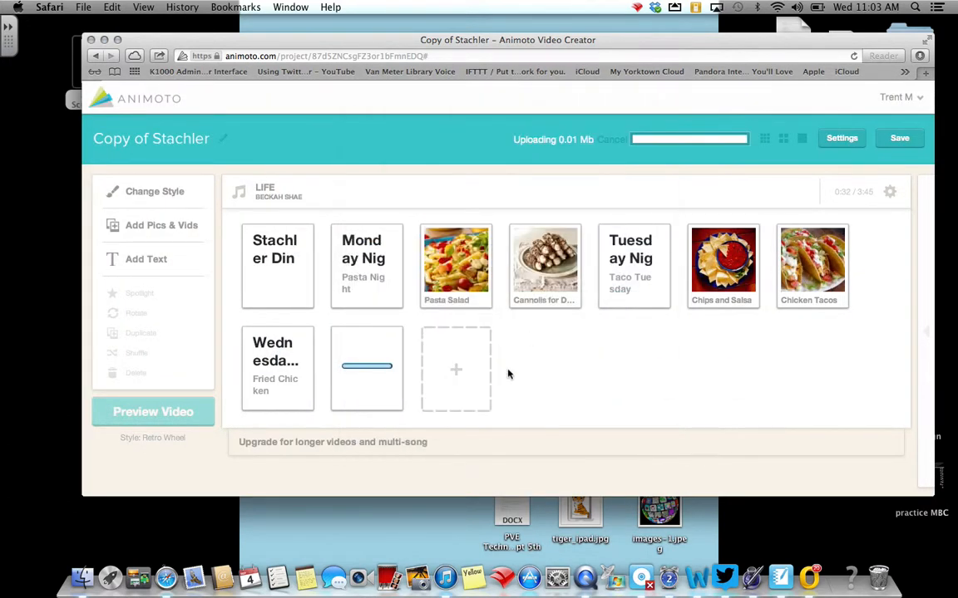
Upload the picture Unknown-3.jpeg from the Animoto Pics folder to the end of the video.
click(452, 375)
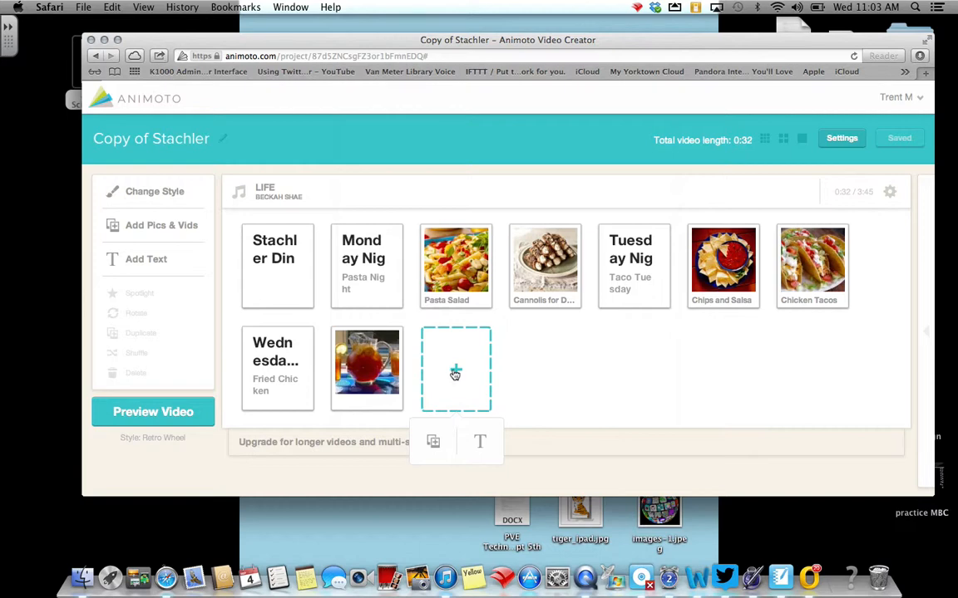
click(433, 442)
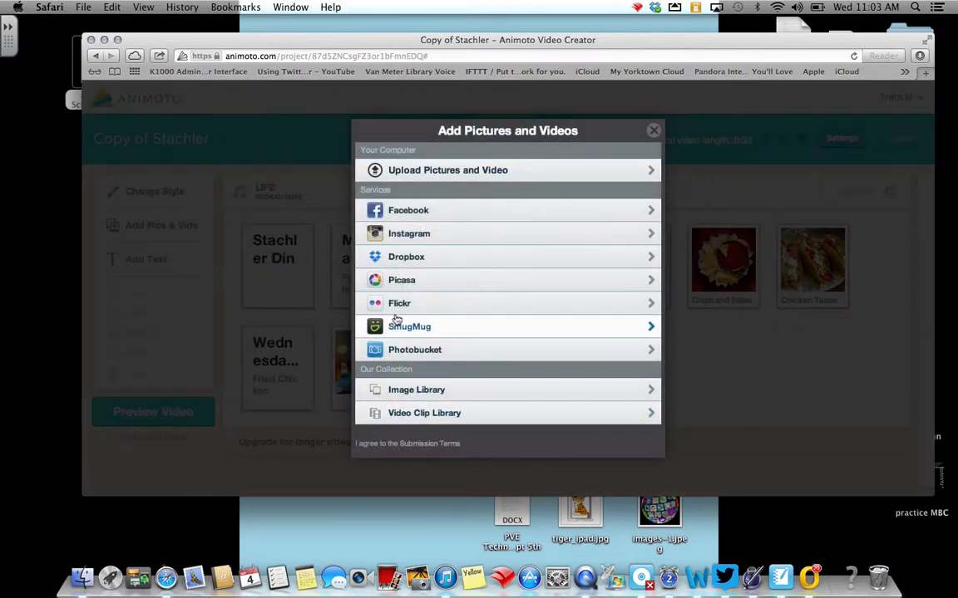
click(433, 171)
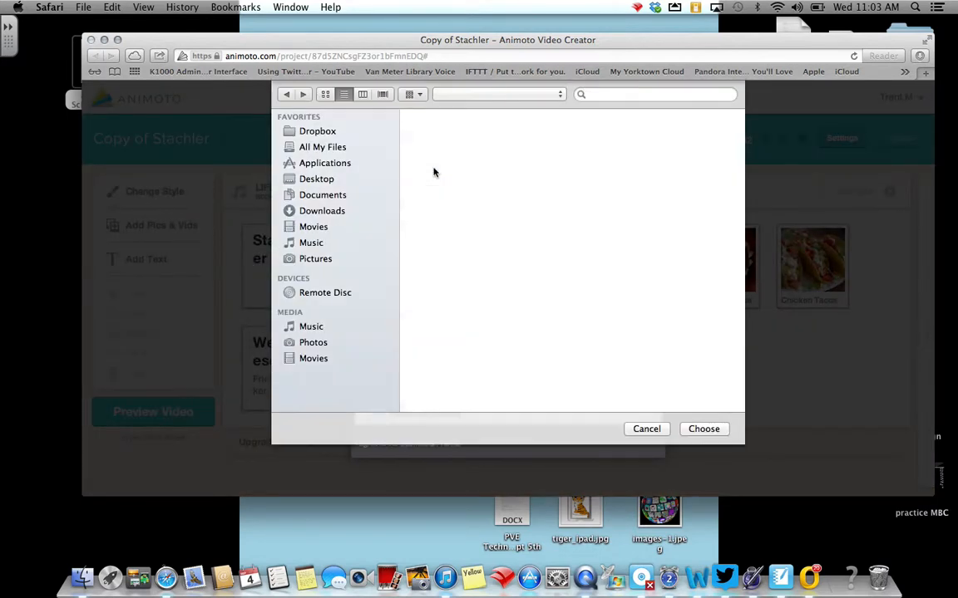
click(469, 191)
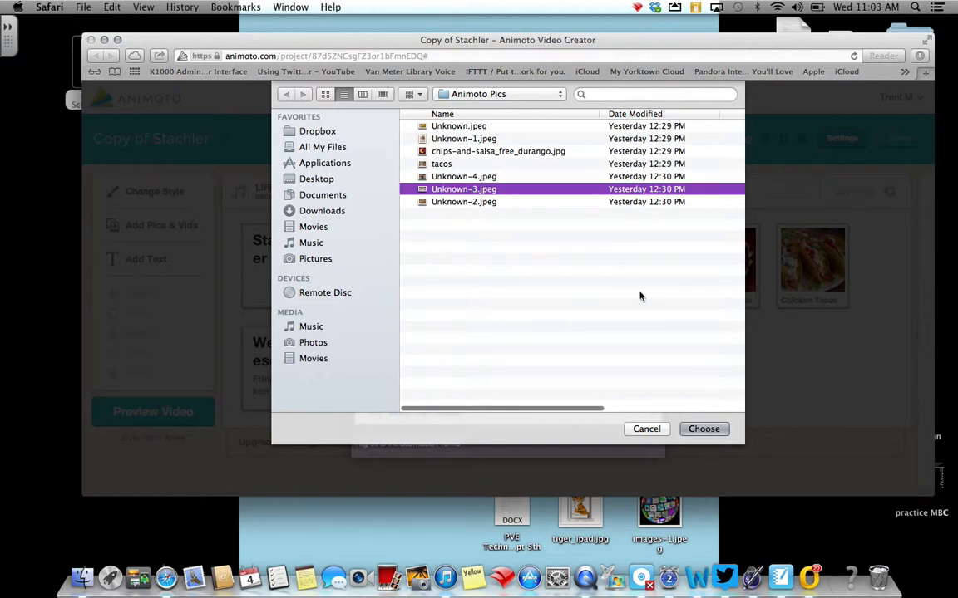
click(708, 433)
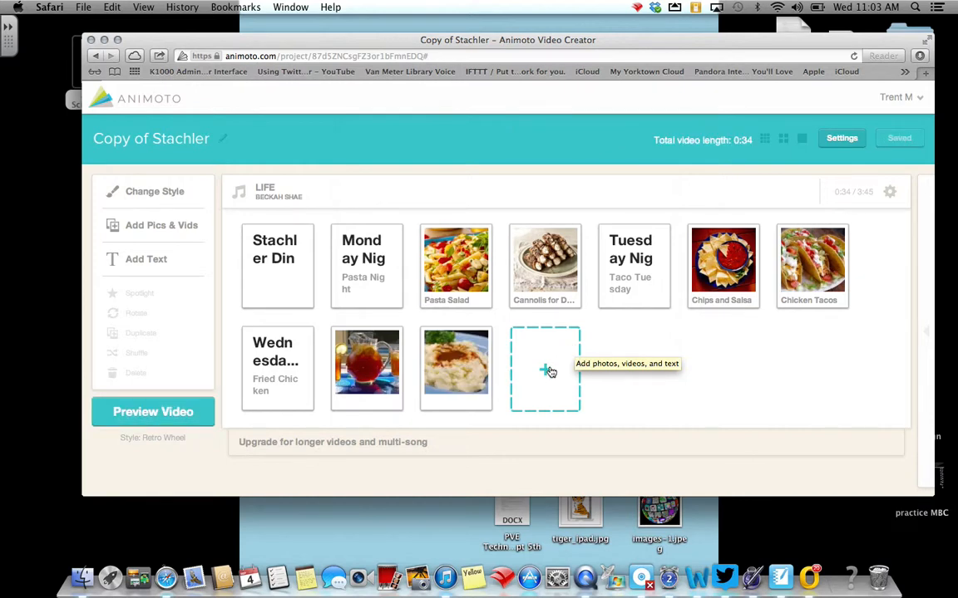
Upload Unknown-2.jpeg from the Animoto Pics folder and order the Wednesday pictures as fried chicken, mashed potatoes, iced tea.
click(548, 371)
click(520, 439)
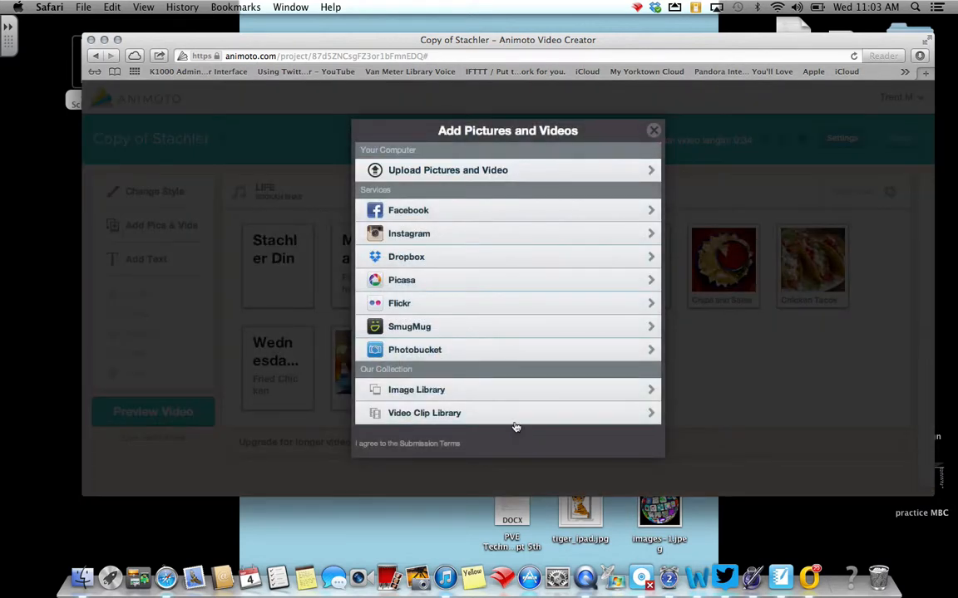
click(476, 170)
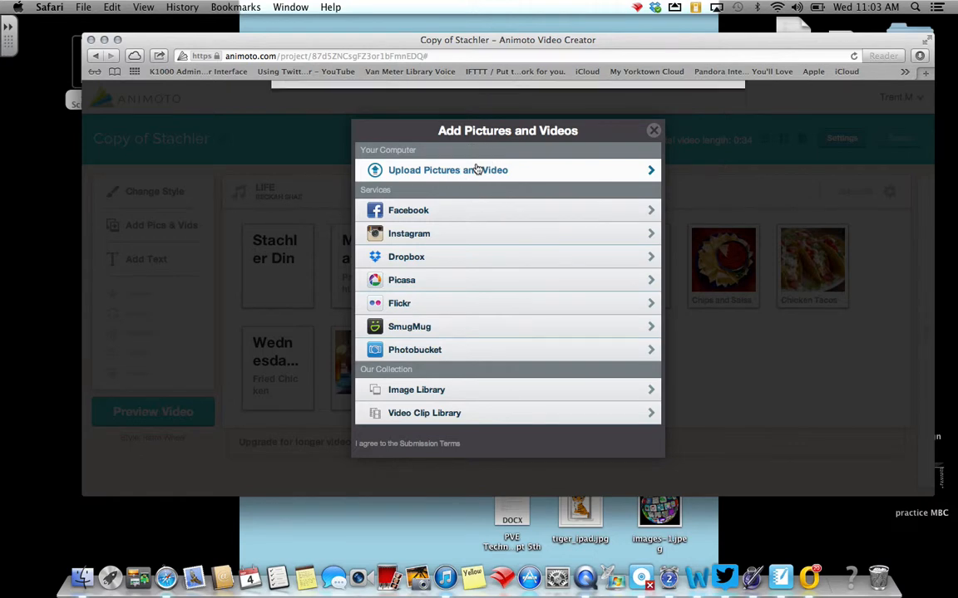
click(463, 202)
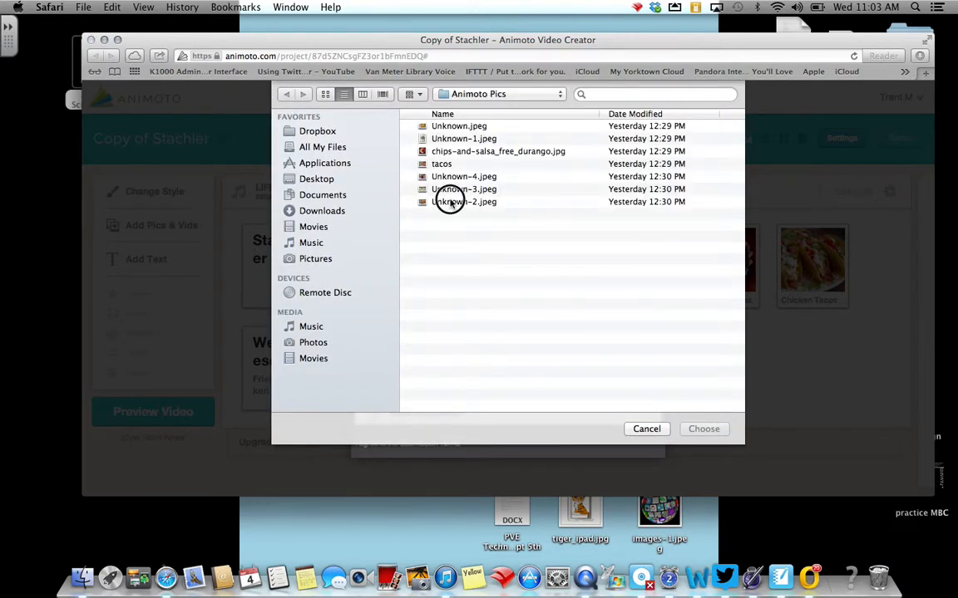
click(703, 429)
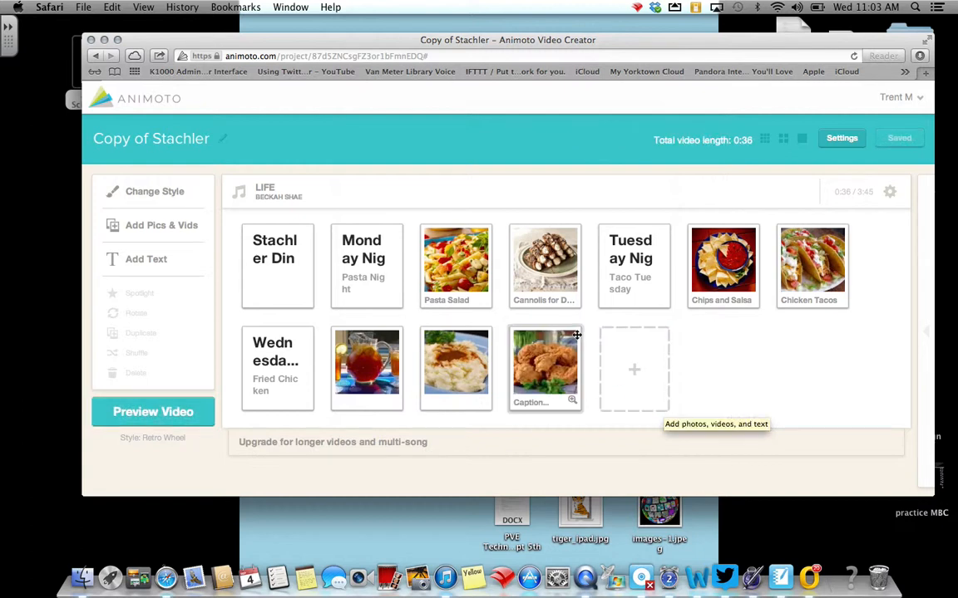
drag(576, 334, 348, 385)
drag(527, 371, 453, 366)
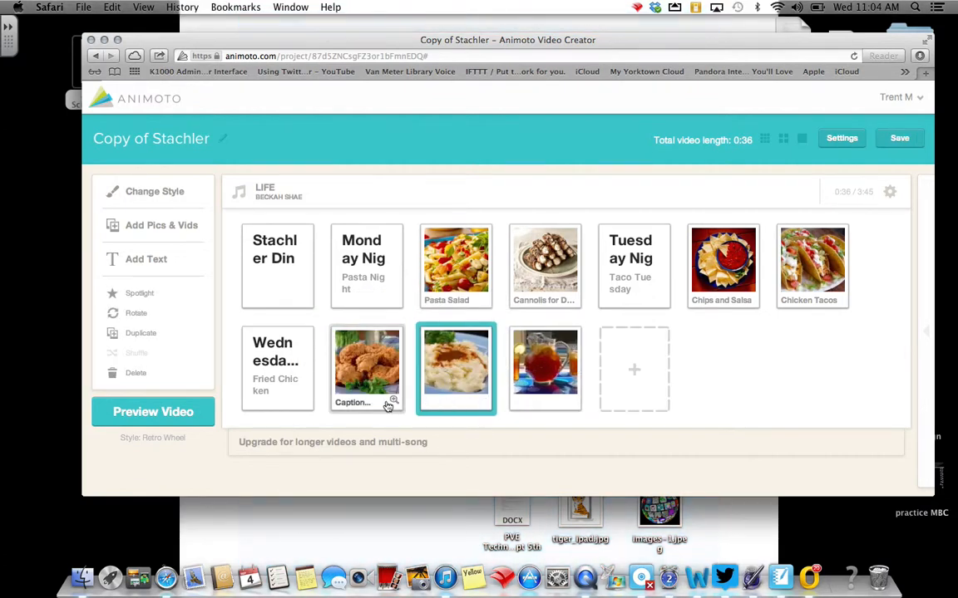
Caption the fried chicken picture in the Wednesday Night section "Fried Chicken".
click(392, 403)
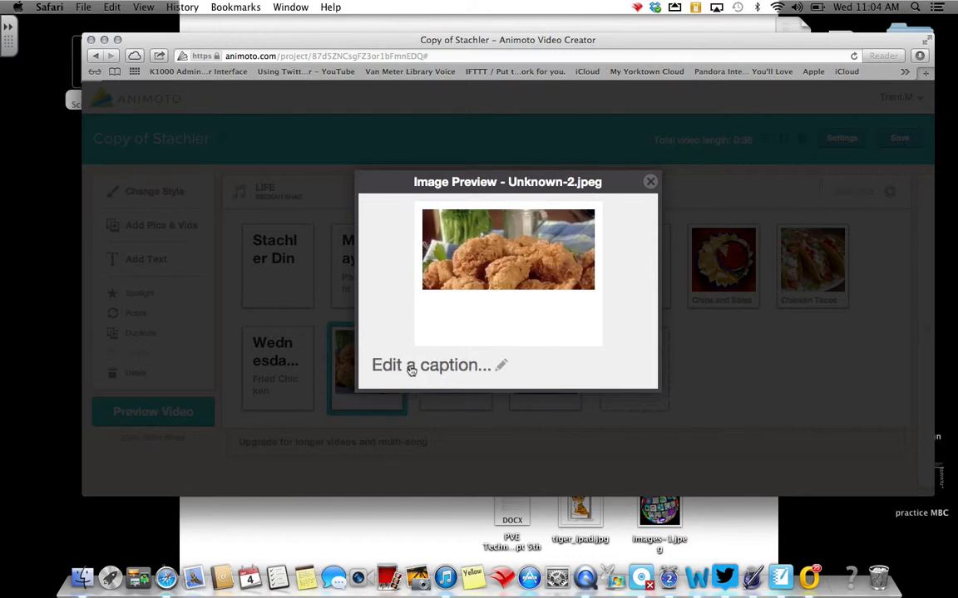
click(501, 370)
text(Friend Ch)
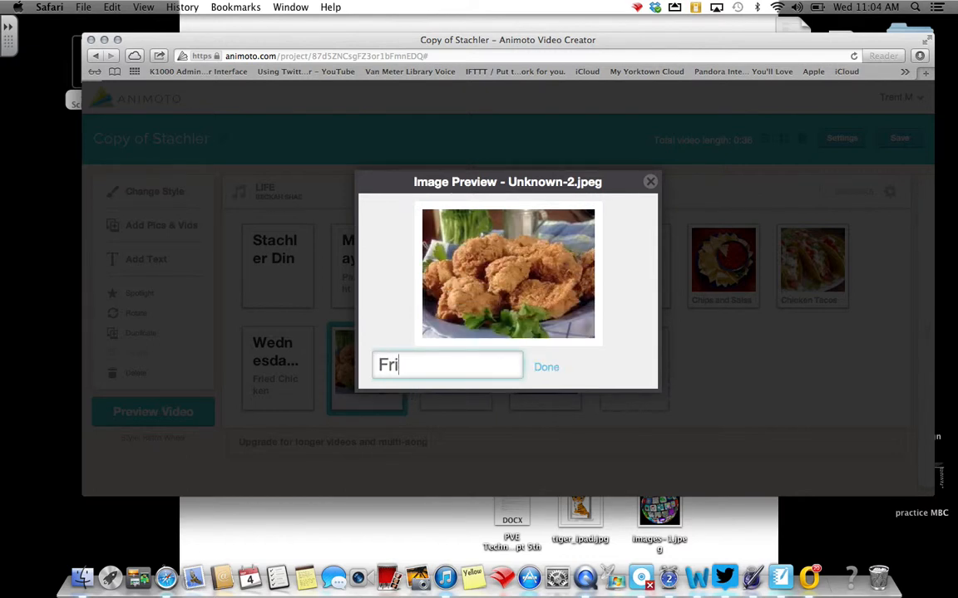
key(BackSpace)
key(BackSpace)
key(BackSpace)
key(BackSpace)
key(BackSpace)
text(d Chicken)
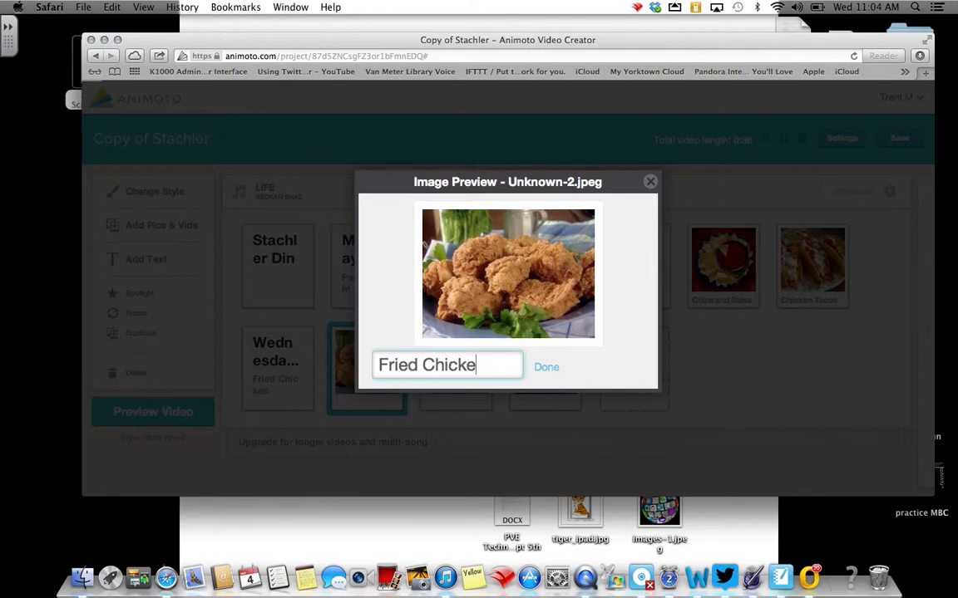
click(547, 369)
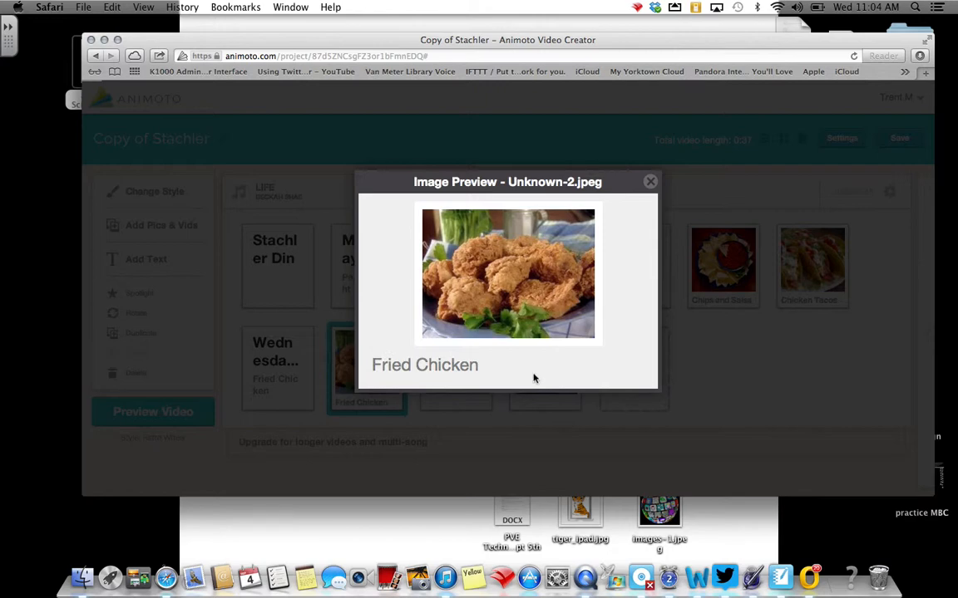
click(649, 182)
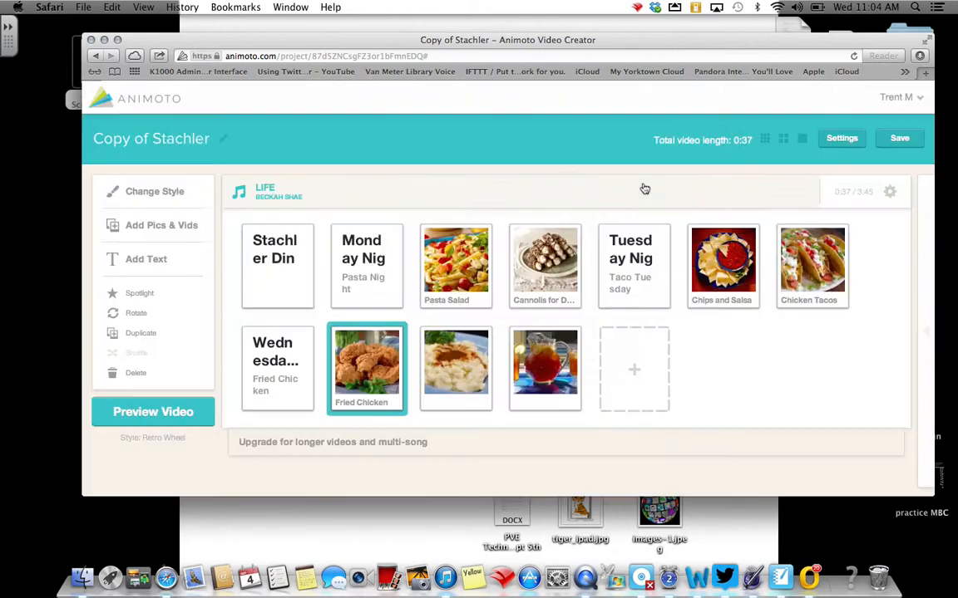
Caption the mashed potatoes picture in the Wednesday Night section "Mashed Potatoes".
click(457, 405)
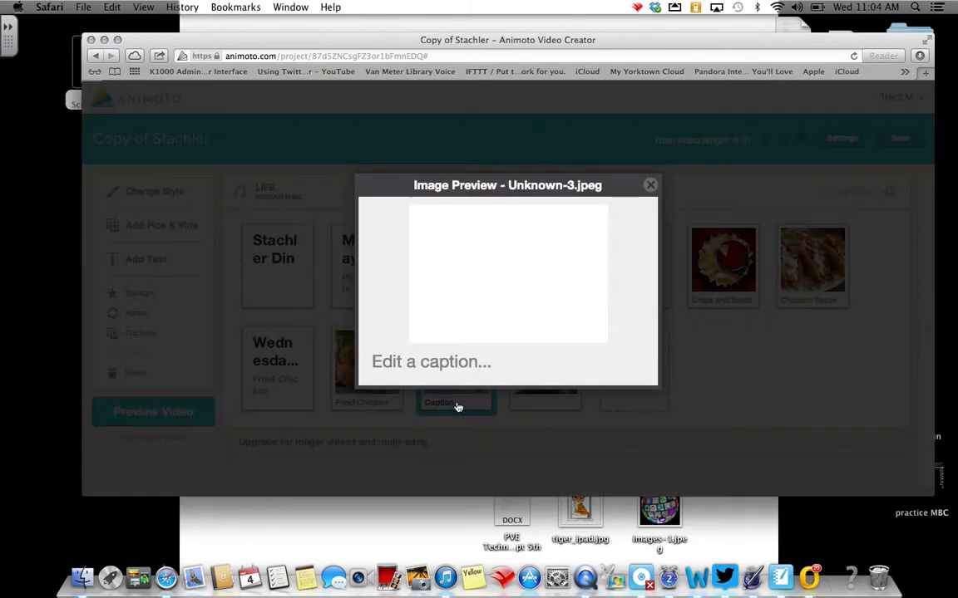
click(430, 368)
text(Mash)
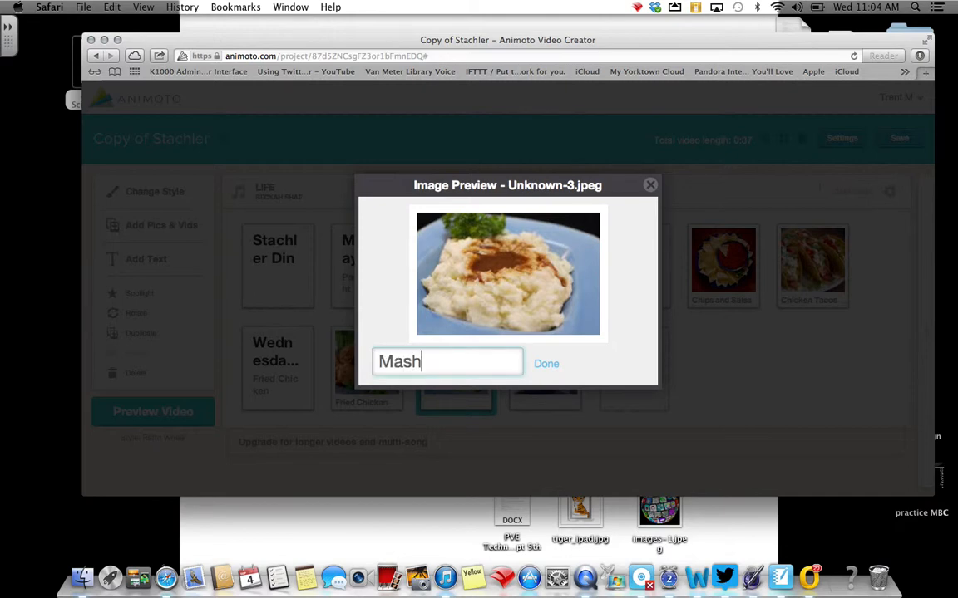
text(ed Potatoes)
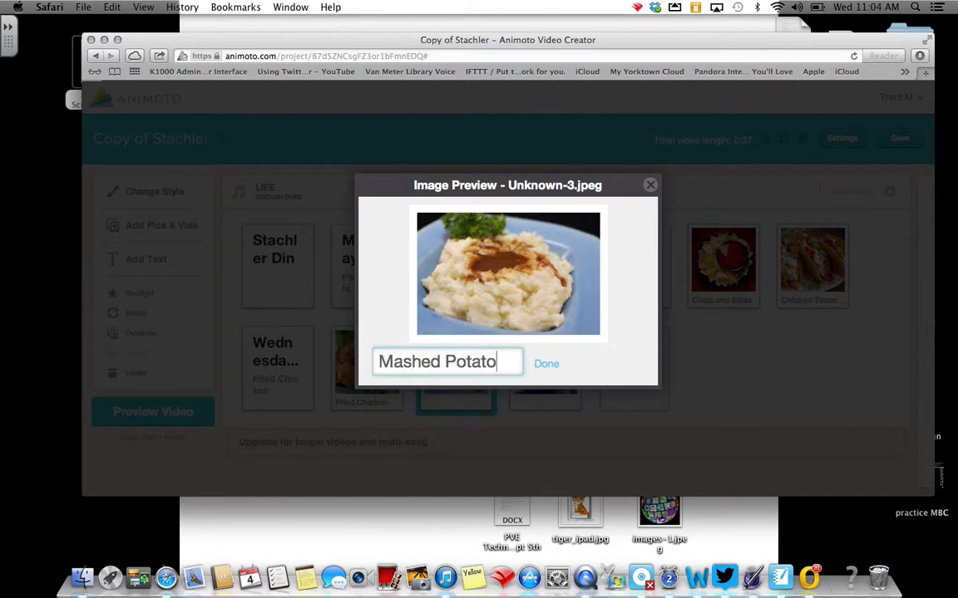
click(543, 366)
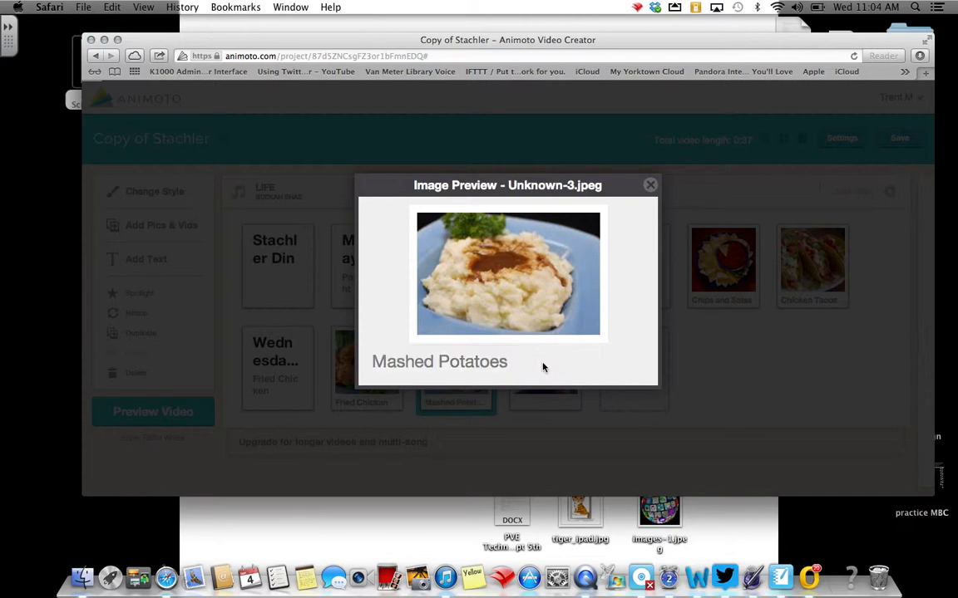
click(650, 185)
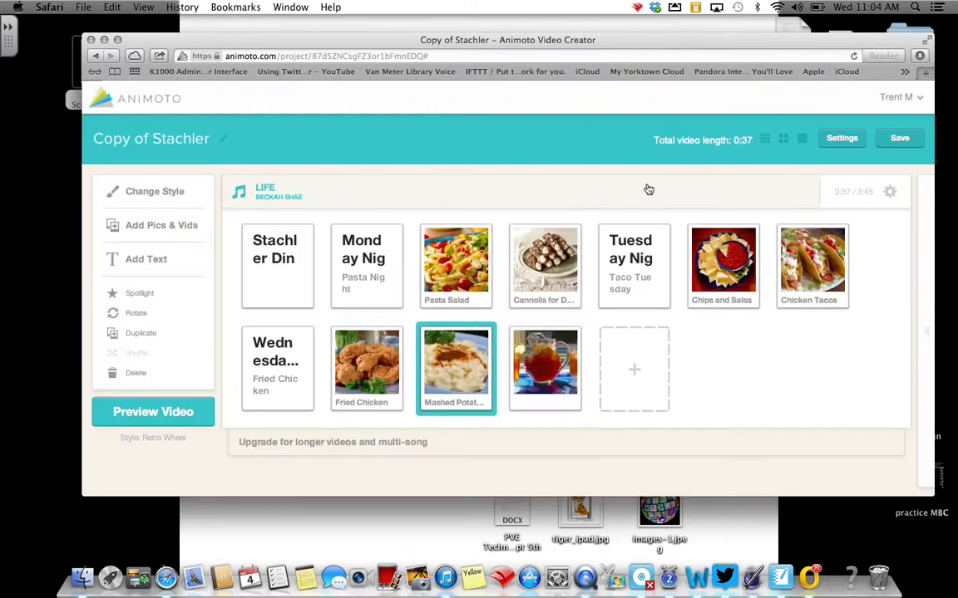
Caption the iced tea picture at the end of the video "Sweet Tea".
click(531, 407)
click(531, 404)
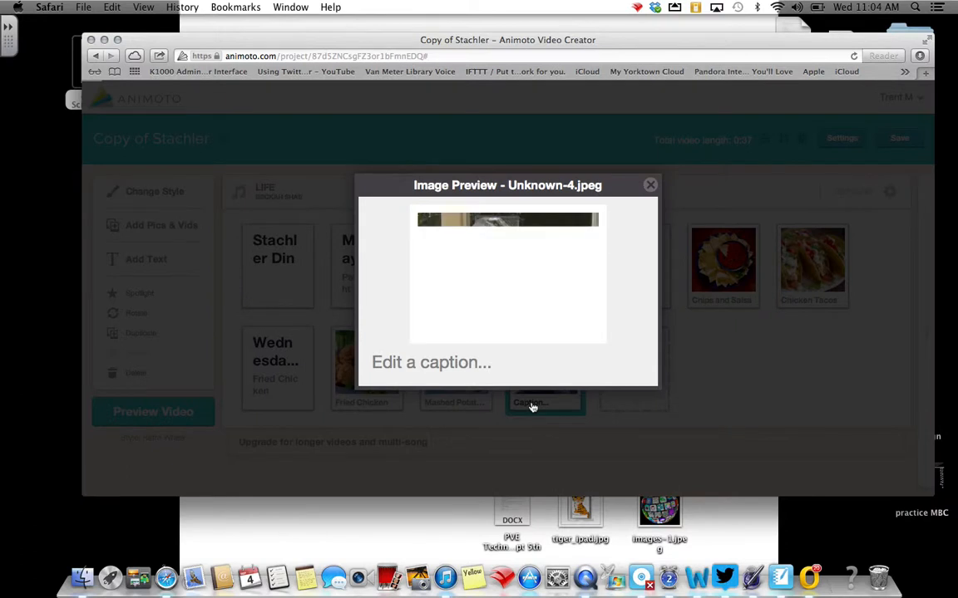
click(455, 366)
text(Sweet Tea)
click(546, 364)
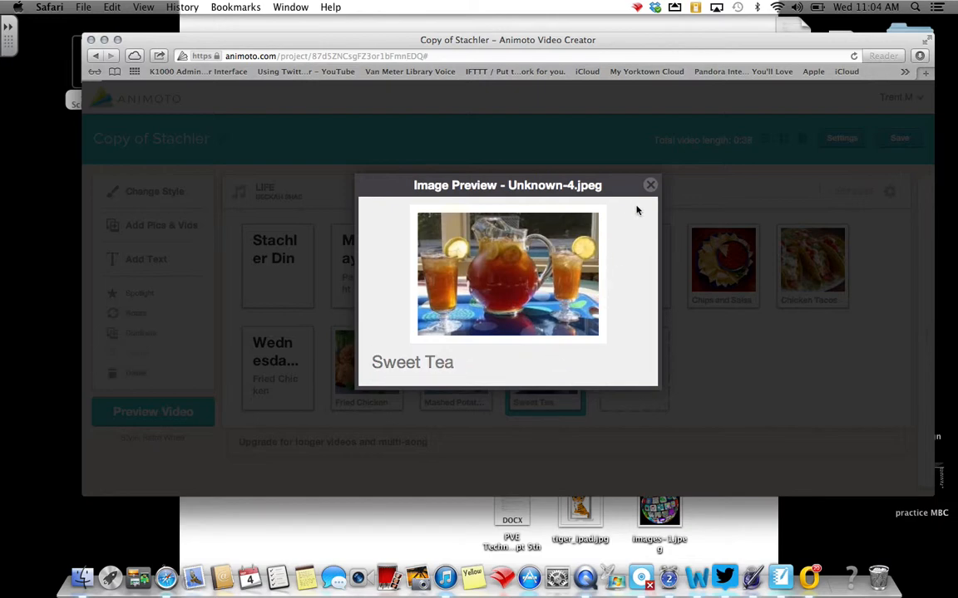
click(649, 184)
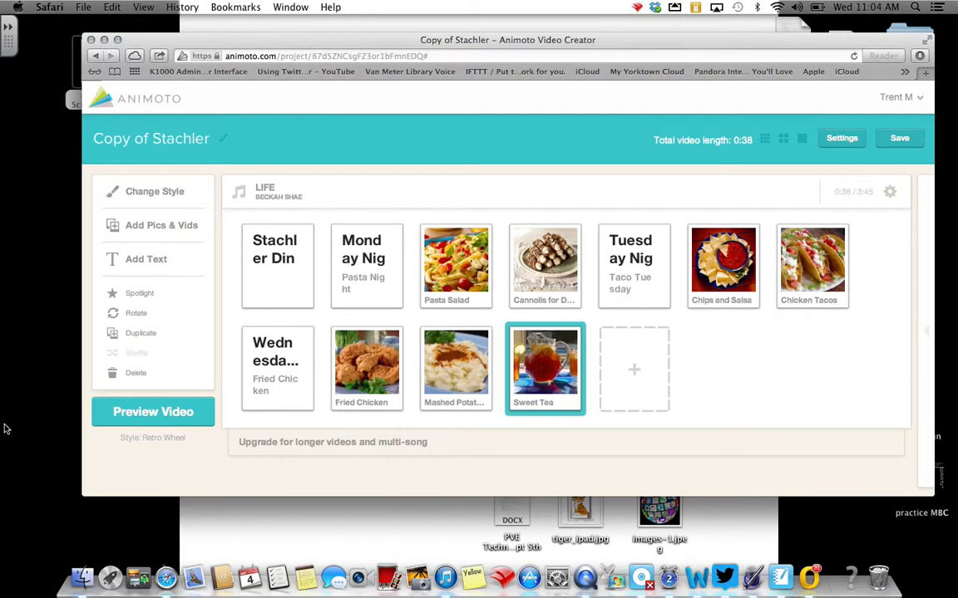
Preview the extended copy of the dinner-plan video, pause the playback and produce the video.
click(133, 410)
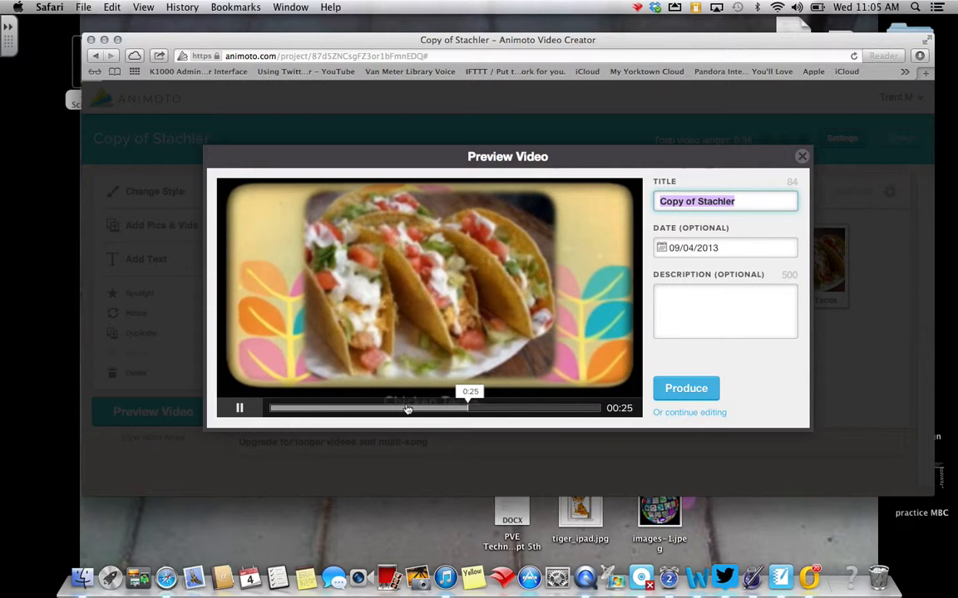
click(240, 408)
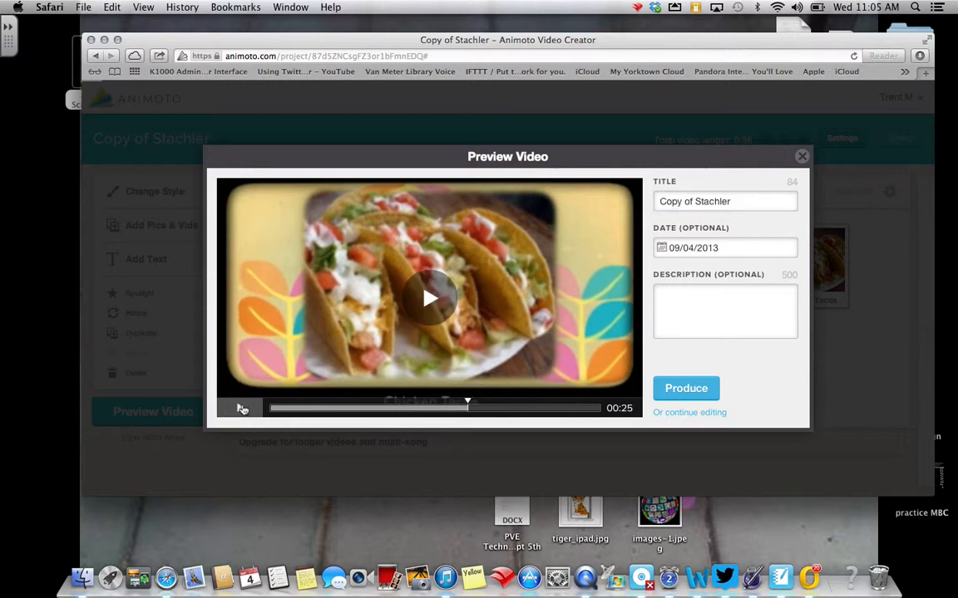
click(686, 389)
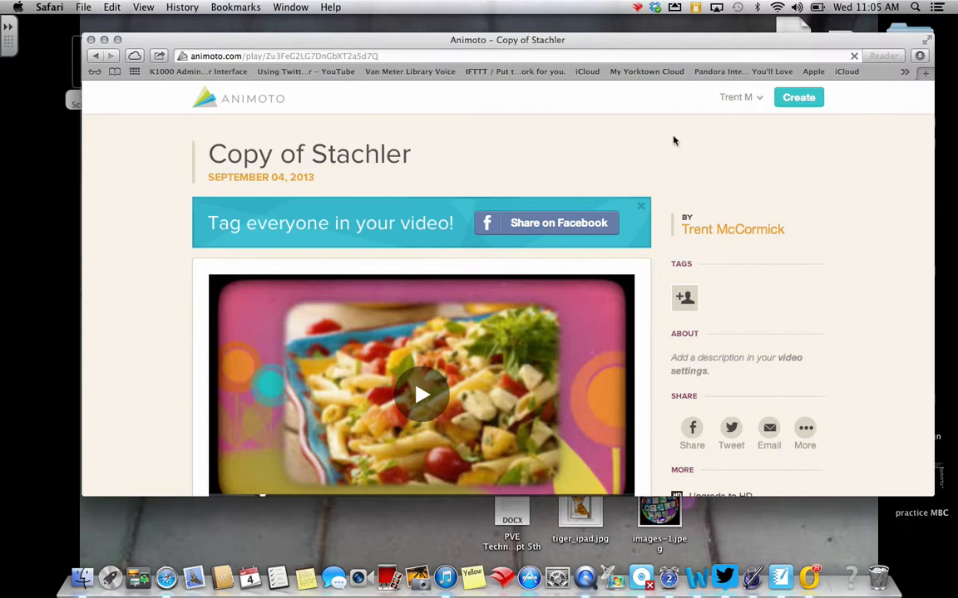
Delete the original dinner-plan video from My Videos, keeping the copy in production.
mouse_move(742, 97)
click(744, 128)
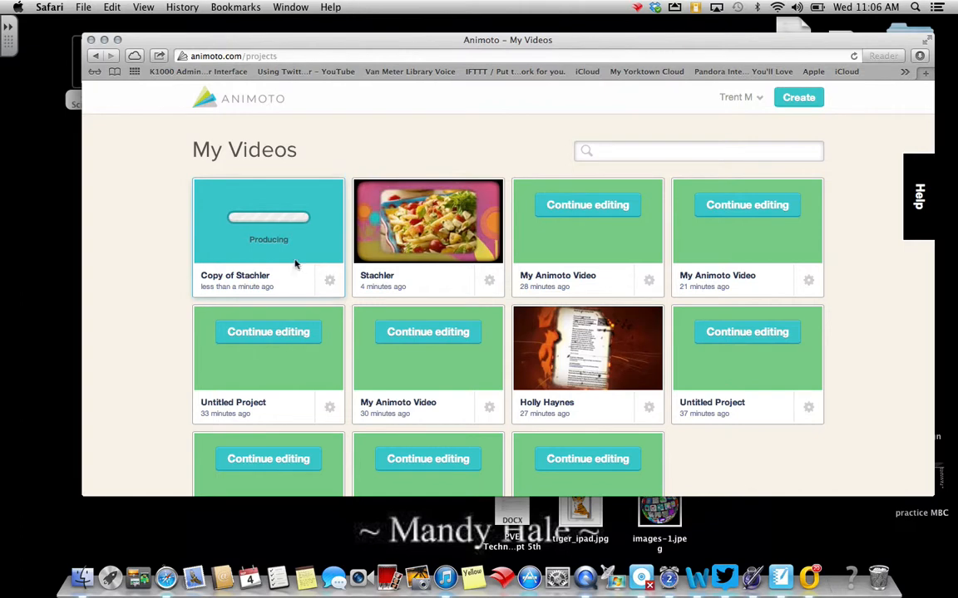
mouse_move(408, 253)
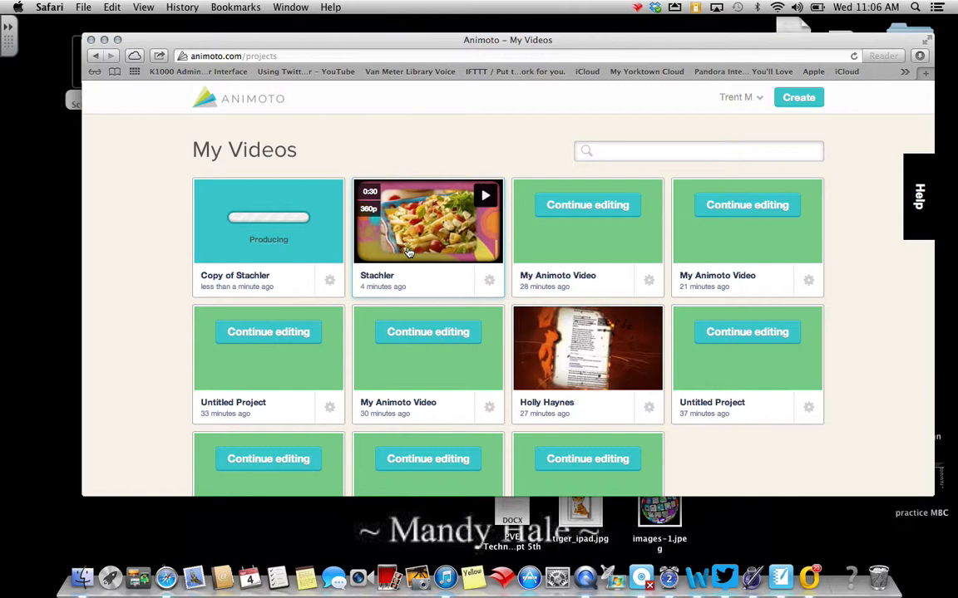
click(489, 282)
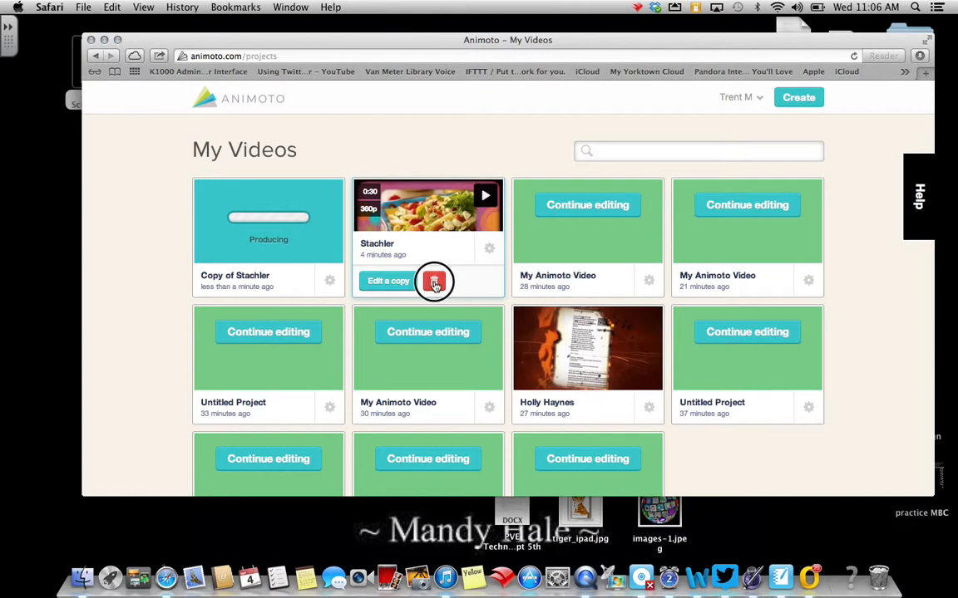
click(434, 282)
click(433, 205)
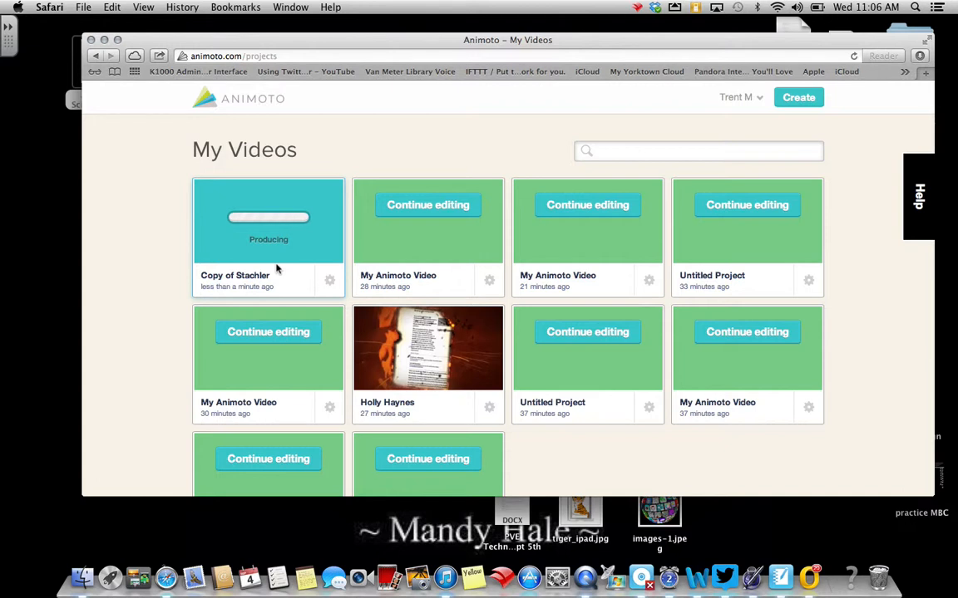
Open the account options from the My Videos page.
click(748, 99)
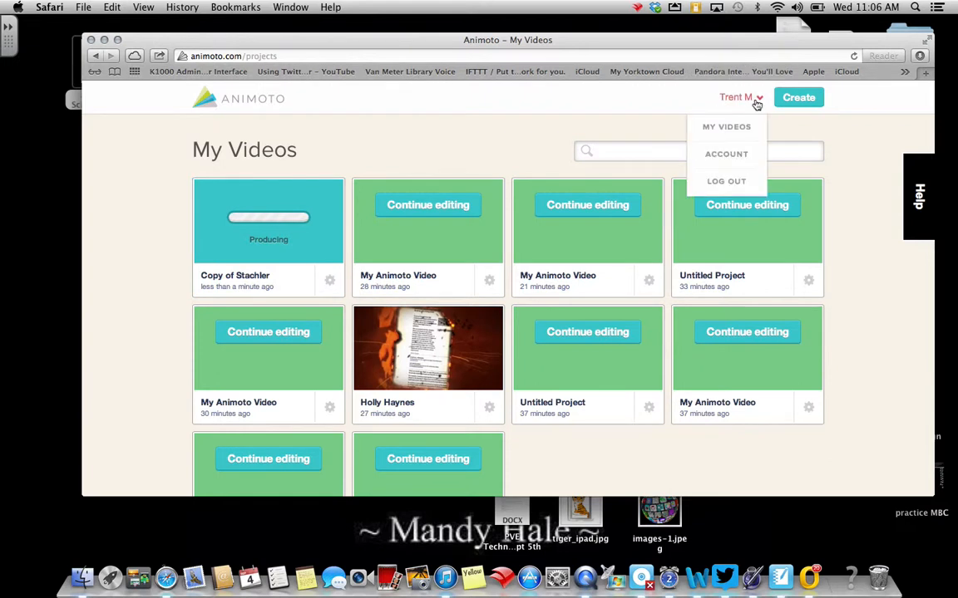